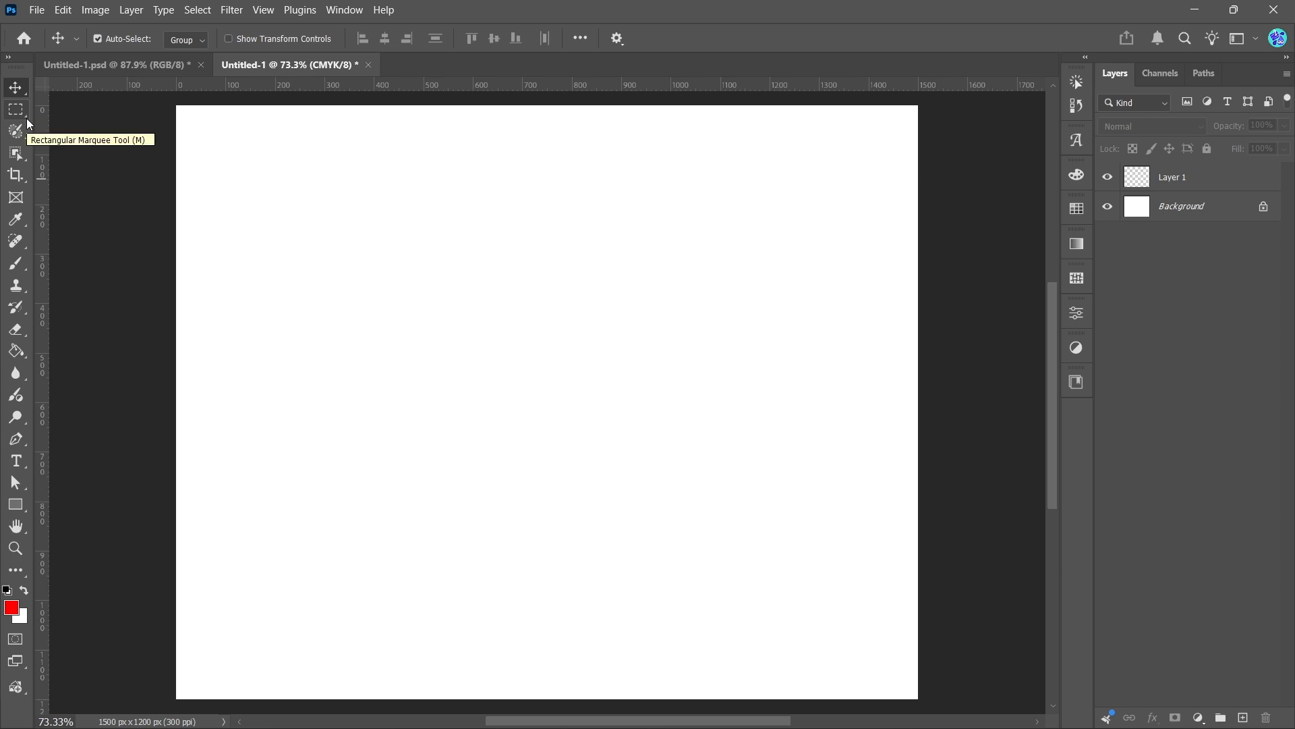
{"action": "left_click", "coordinate": [27, 117]}
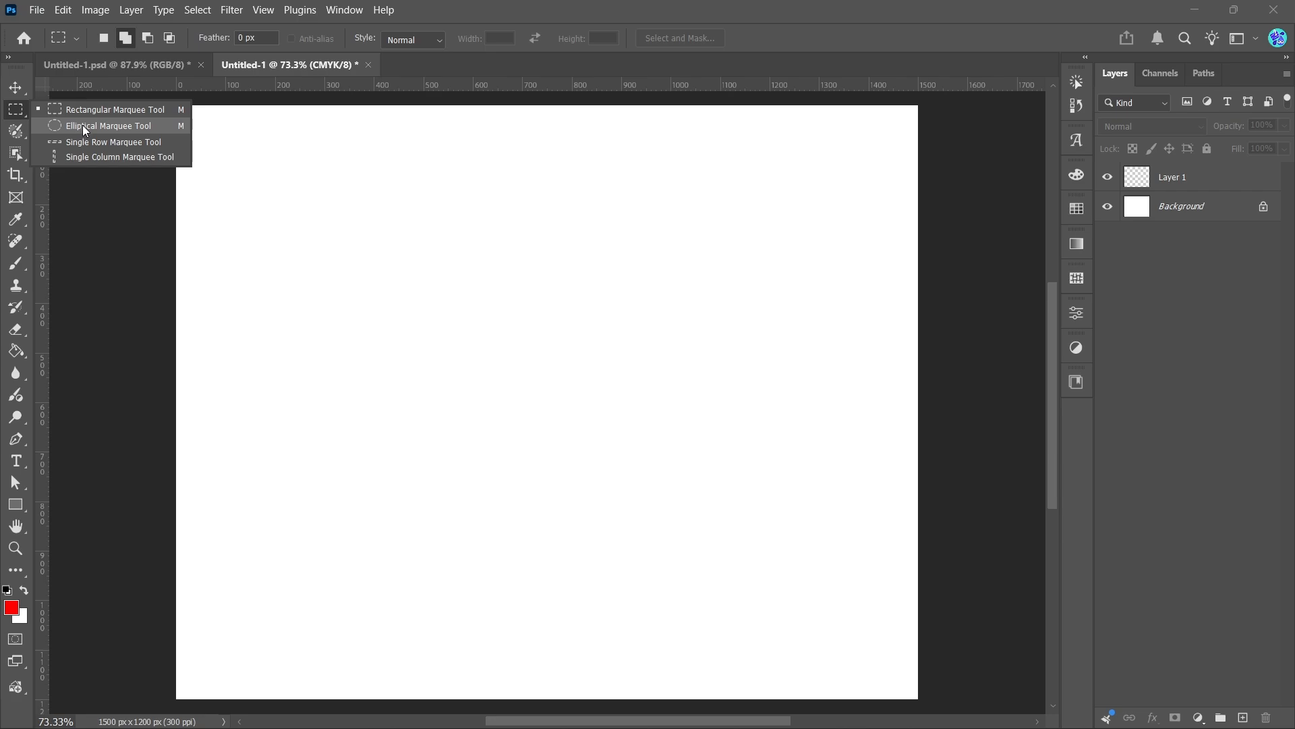
{"action": "key", "text": "v"}
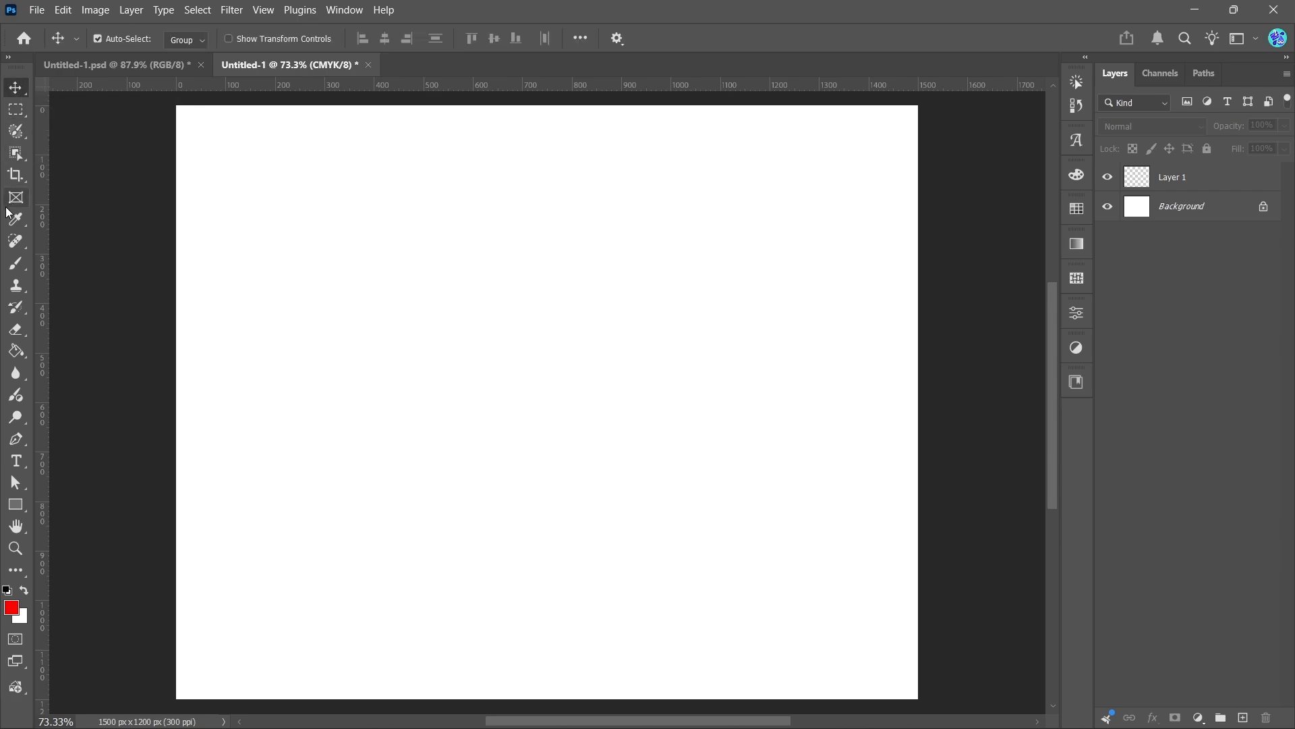
{"action": "left_click", "coordinate": [26, 116]}
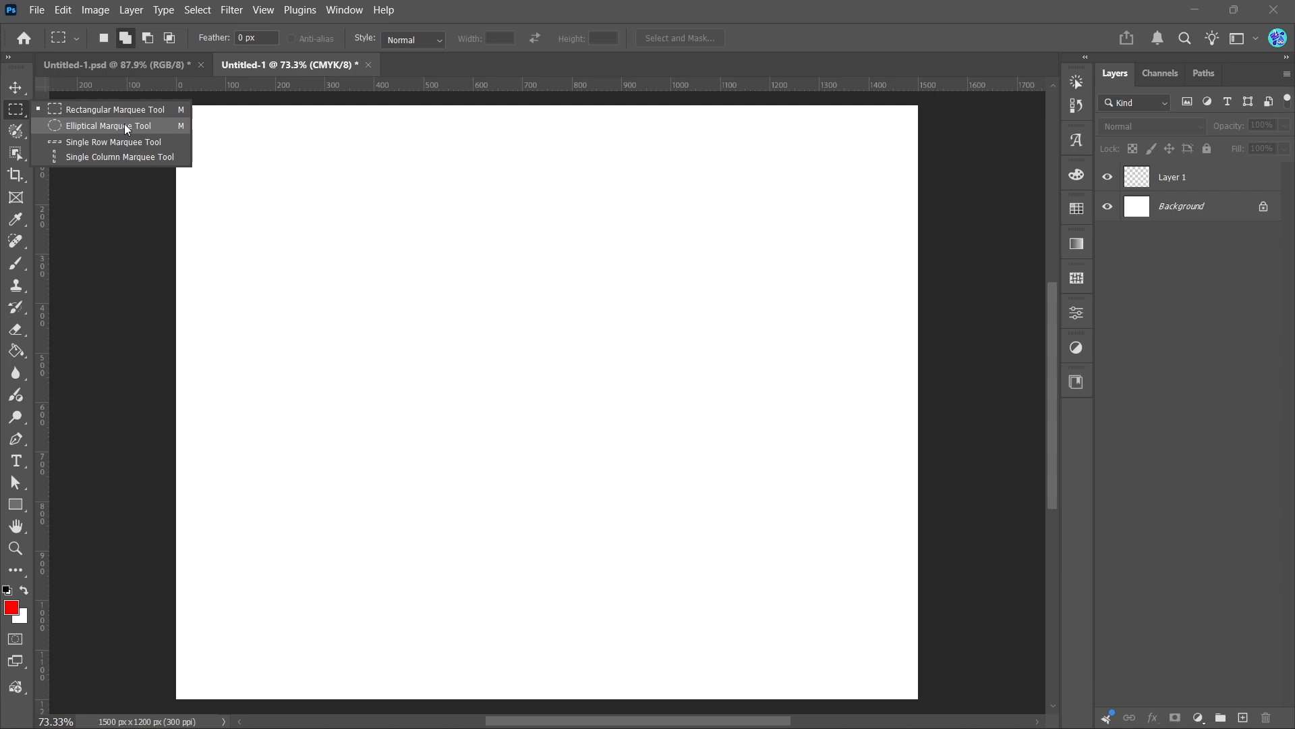
{"action": "left_click", "coordinate": [16, 87]}
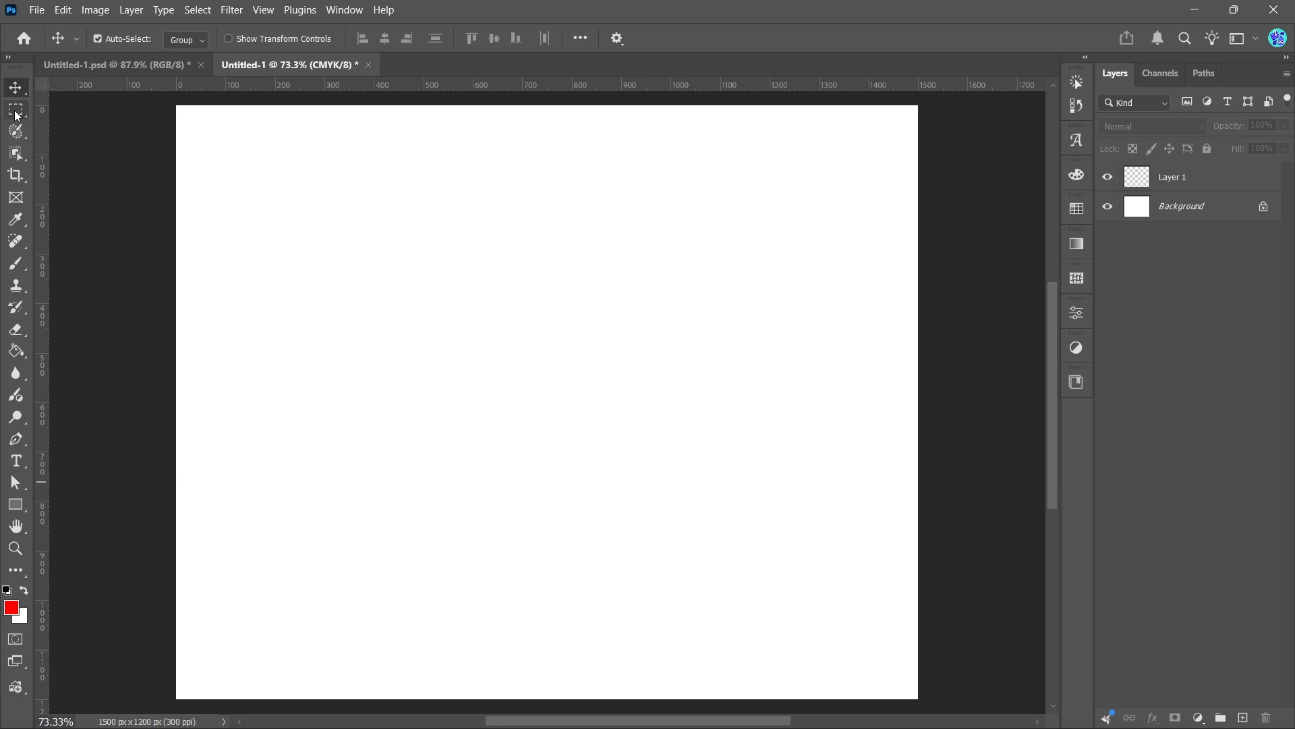
Draw a large rectangular selection across the canvas with the Rectangular Marquee Tool, then deselect it
{"action": "left_click", "coordinate": [16, 112]}
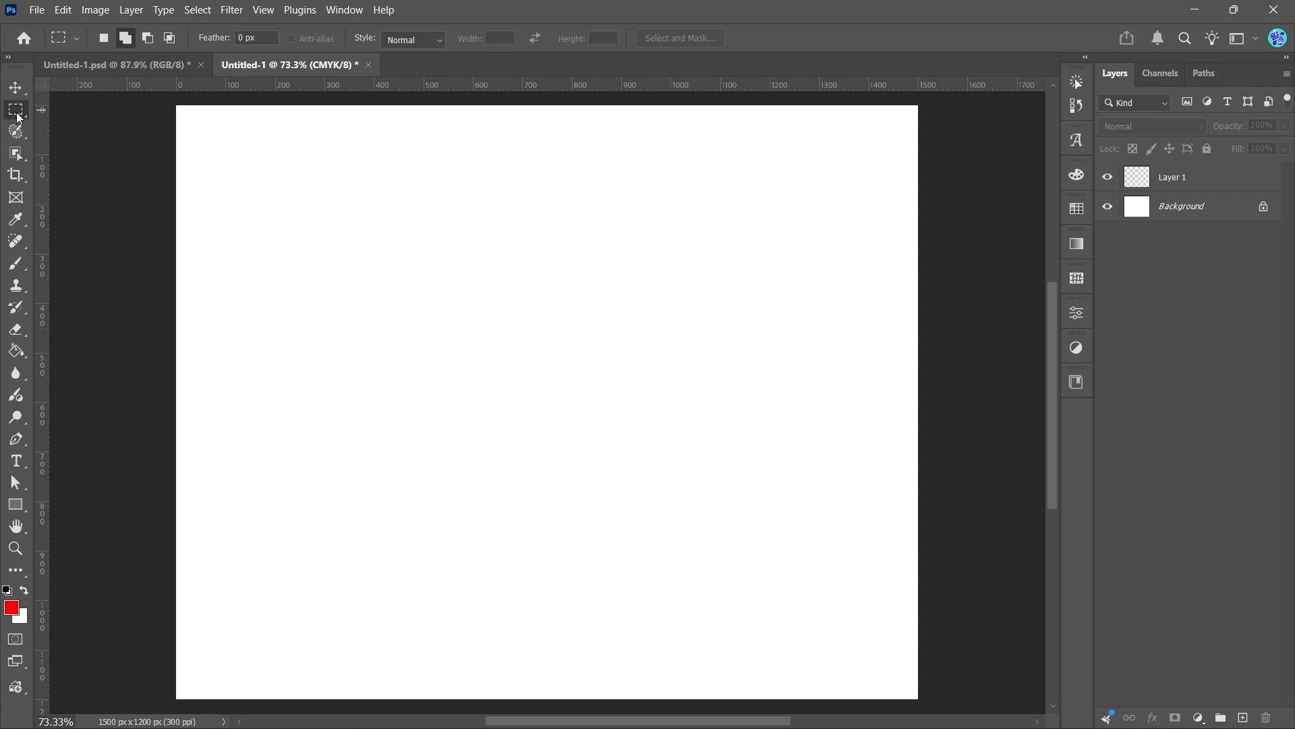
{"action": "left_click_drag", "start_coordinate": [236, 193], "coordinate": [817, 592]}
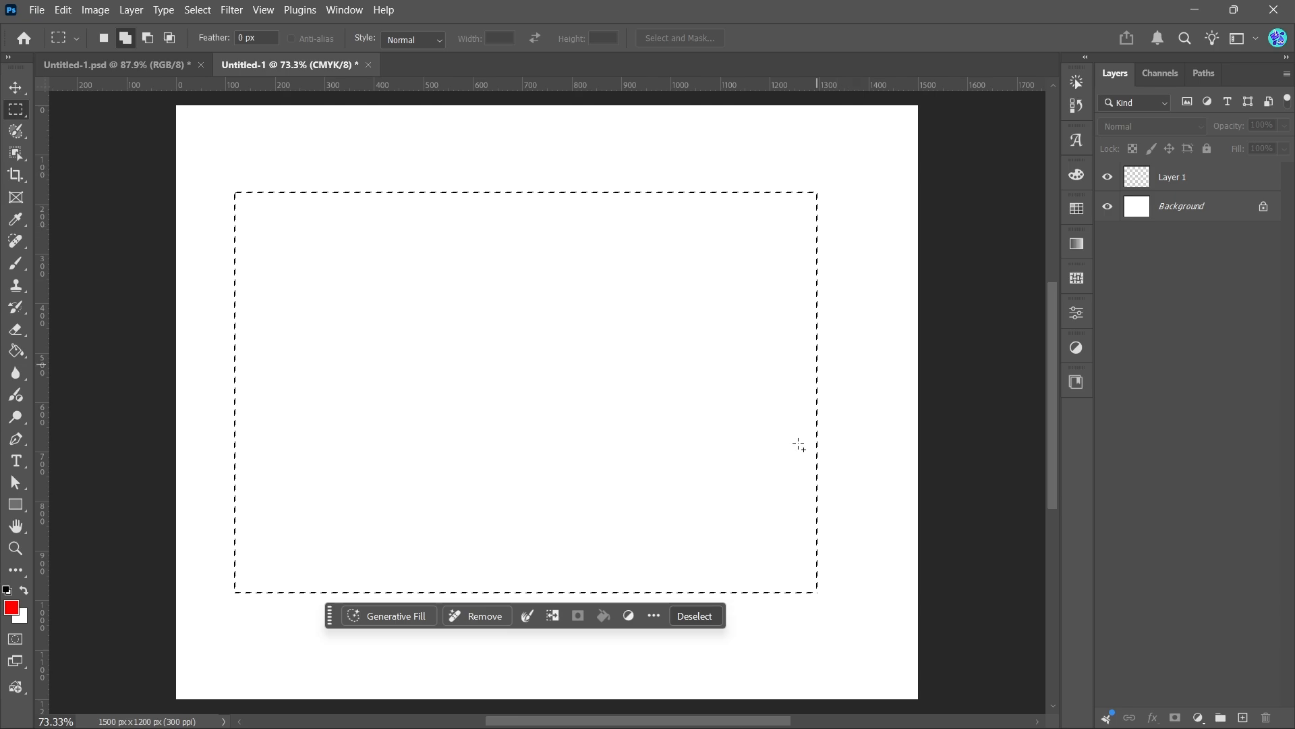
{"action": "left_click", "coordinate": [709, 615]}
Select the empty Layer 1 and delete it, leaving only the background
{"action": "left_click", "coordinate": [15, 87]}
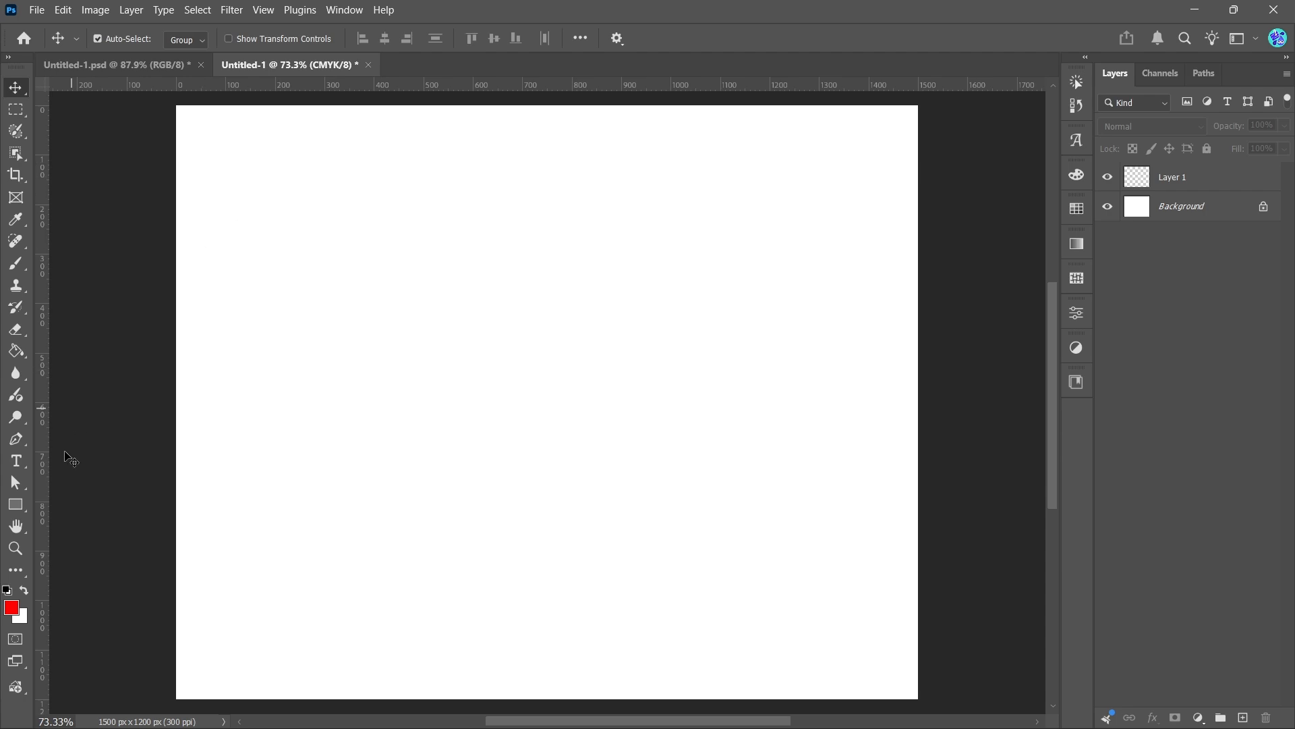
{"action": "left_click", "coordinate": [1160, 176]}
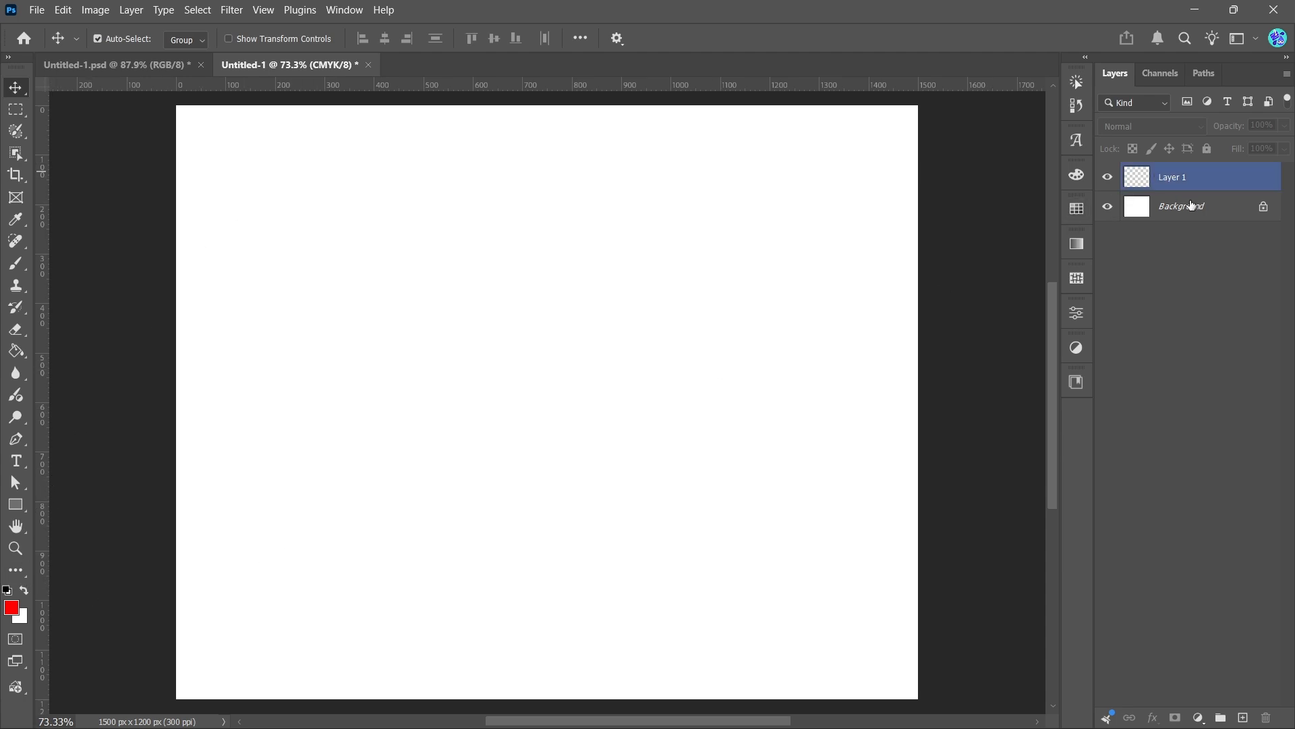
{"action": "key", "text": "Delete"}
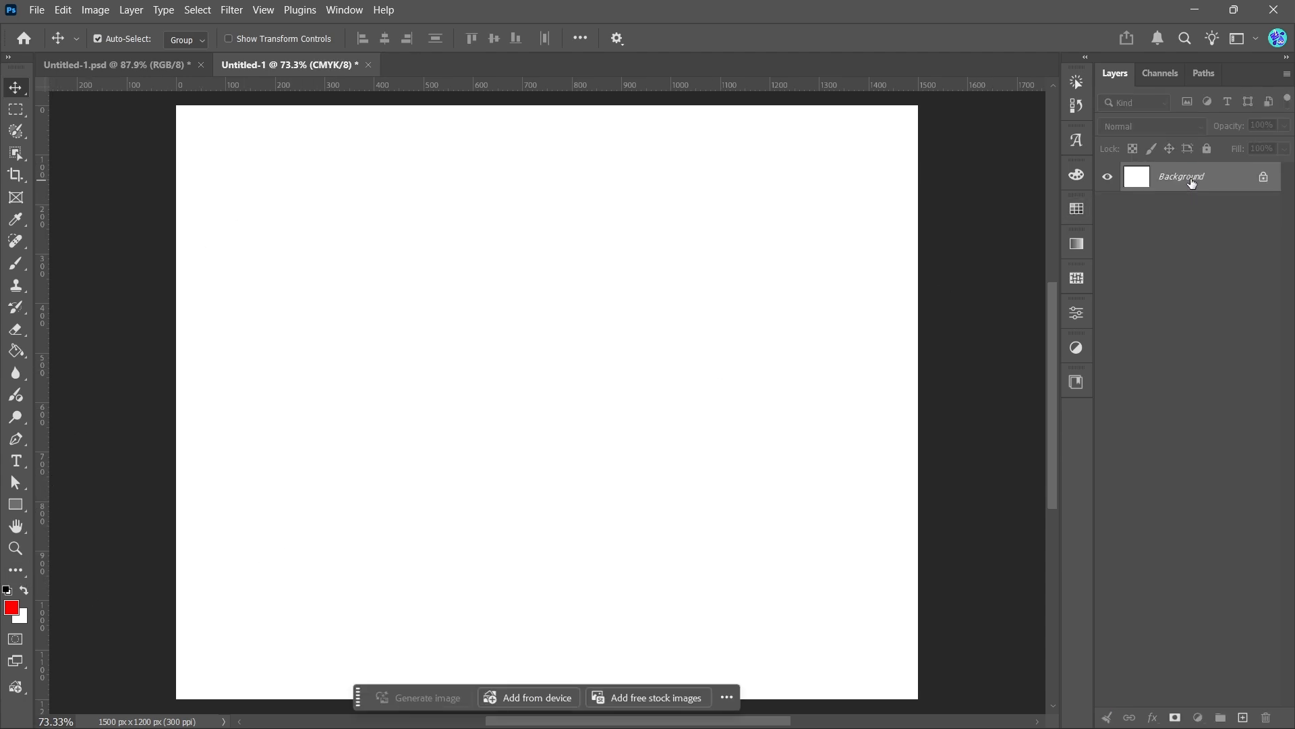
Fill the whole background with the red foreground colour, then with the white background colour
{"action": "key", "text": "alt+BackSpace"}
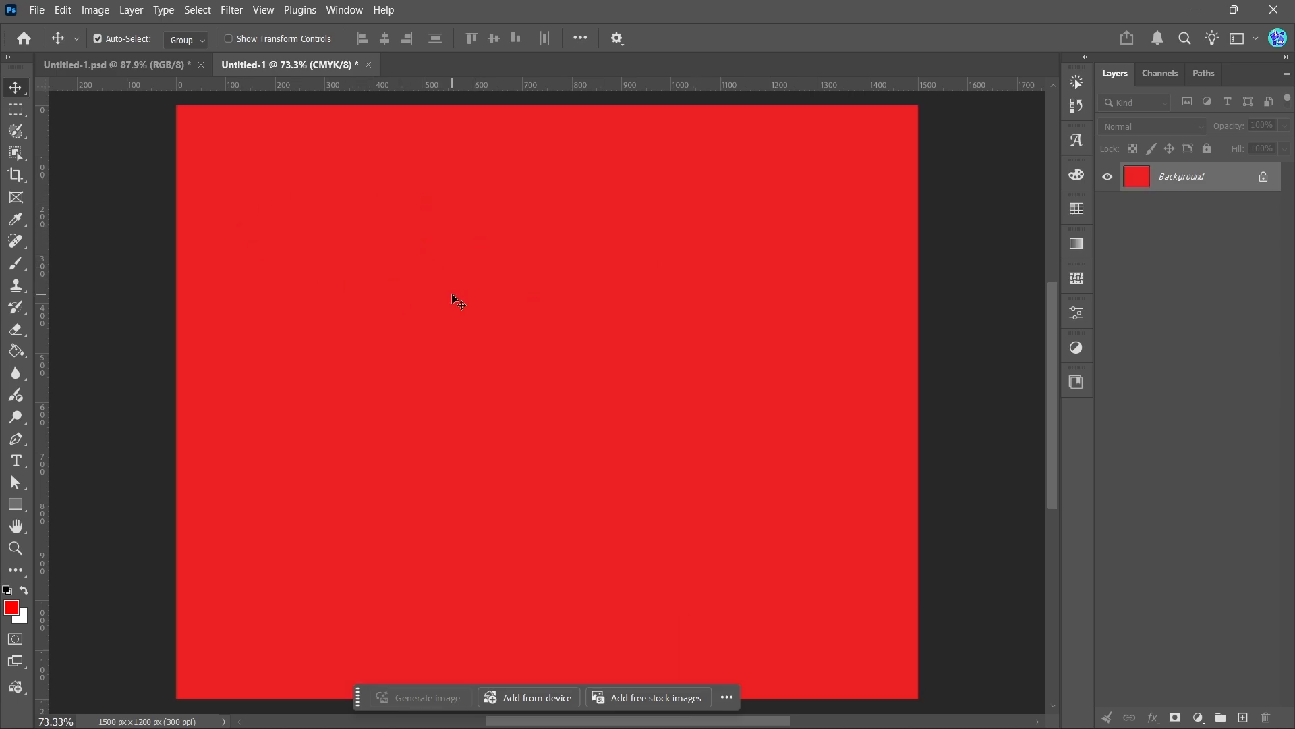
{"action": "key", "text": "ctrl+BackSpace"}
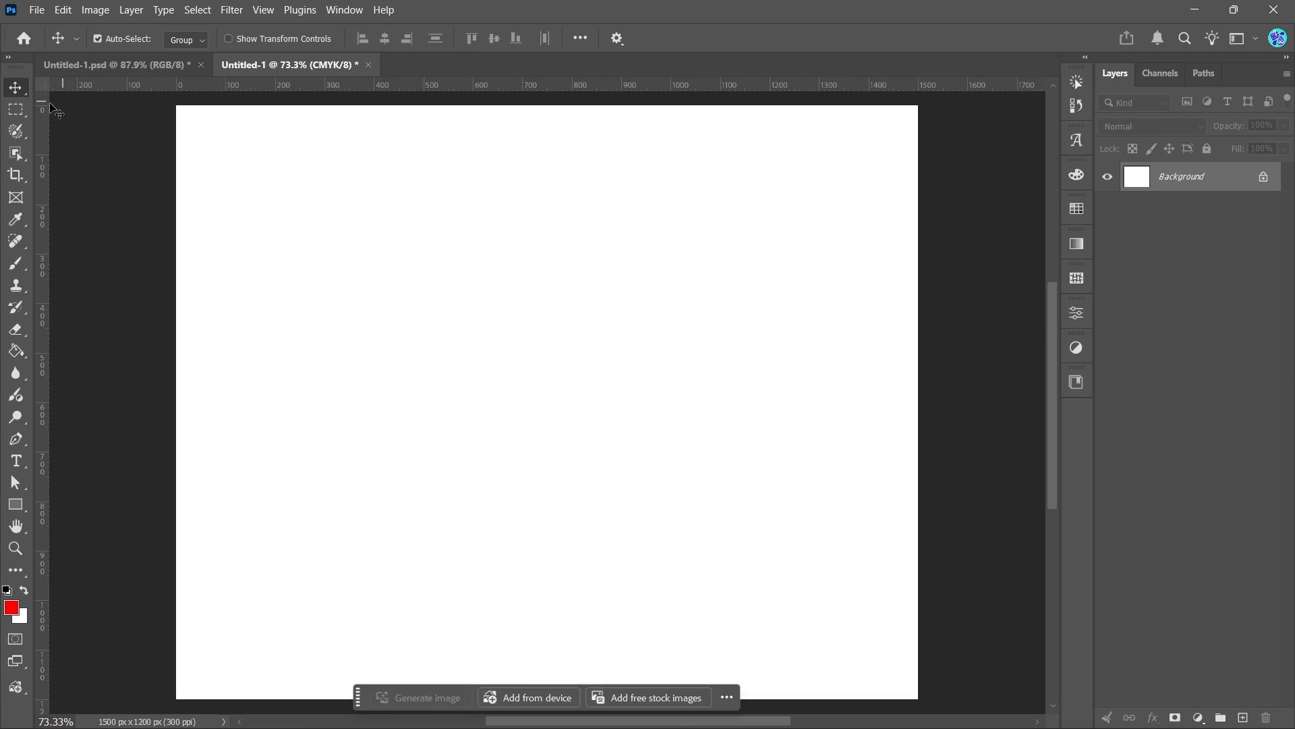
Draw a rectangular selection in the canvas centre and fill it red, then white again
{"action": "left_click", "coordinate": [15, 110]}
{"action": "left_click_drag", "start_coordinate": [310, 201], "coordinate": [780, 550]}
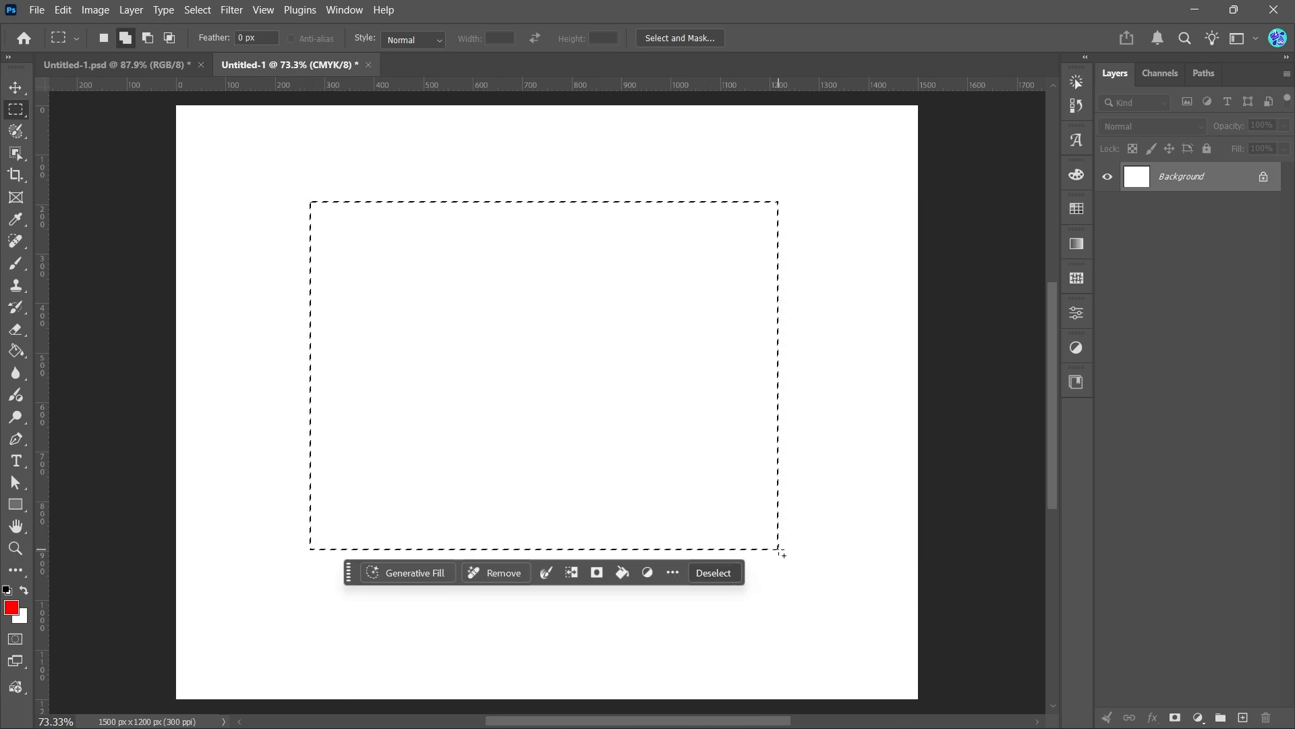
{"action": "key", "text": "alt+BackSpace"}
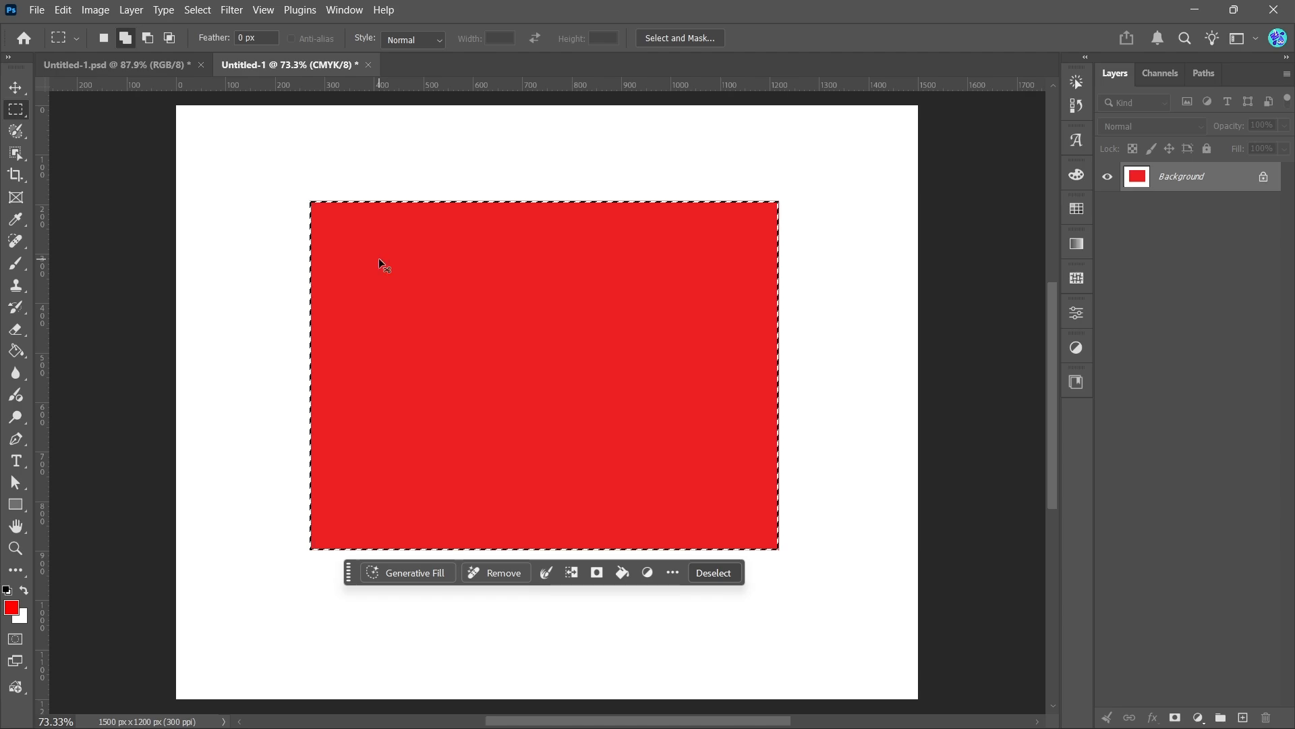
{"action": "key", "text": "ctrl+BackSpace"}
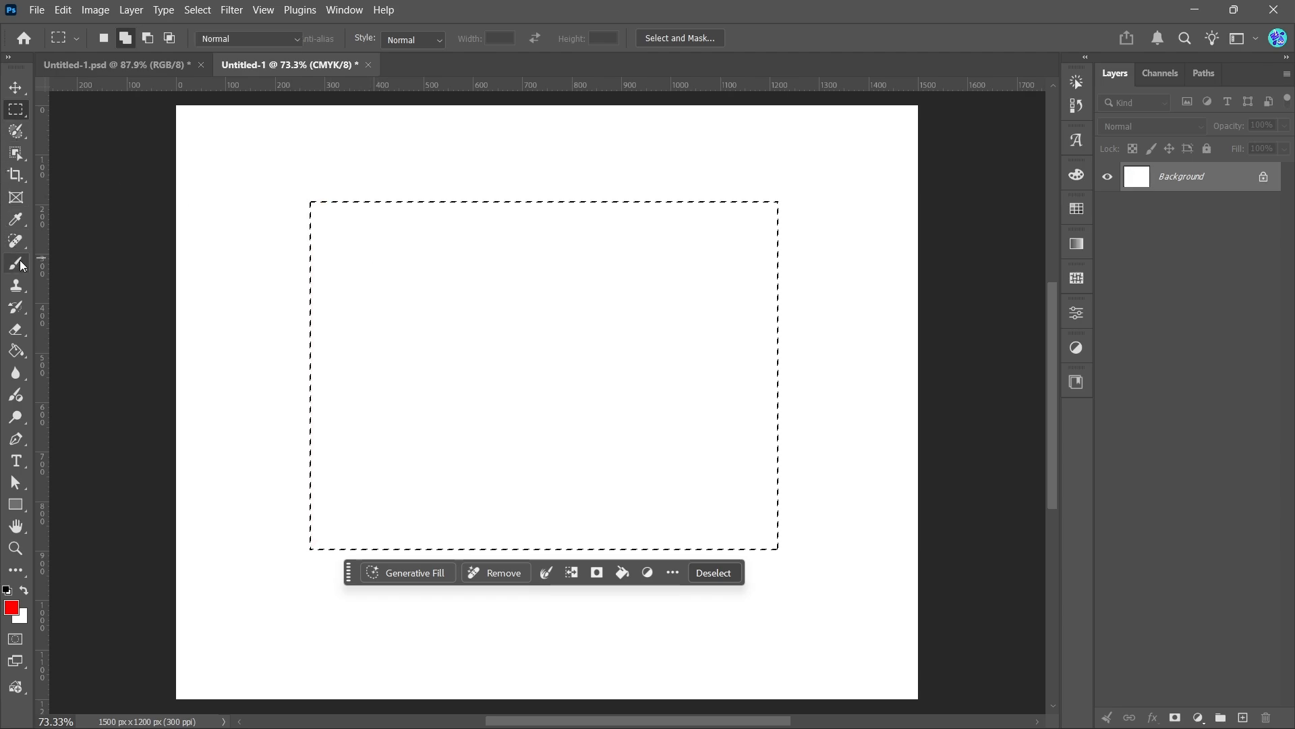
Paint loose red brush strokes that stay confined inside the selection, then deselect
{"action": "left_click", "coordinate": [16, 263]}
{"action": "mouse_move", "coordinate": [438, 308]}
{"action": "left_mouse_down"}
{"action": "mouse_move", "coordinate": [790, 229]}
{"action": "mouse_move", "coordinate": [498, 380]}
{"action": "mouse_move", "coordinate": [782, 303]}
{"action": "mouse_move", "coordinate": [668, 642]}
{"action": "mouse_move", "coordinate": [780, 508]}
{"action": "mouse_move", "coordinate": [275, 502]}
{"action": "mouse_move", "coordinate": [81, 369]}
{"action": "mouse_move", "coordinate": [394, 371]}
{"action": "mouse_move", "coordinate": [272, 340]}
{"action": "mouse_move", "coordinate": [416, 266]}
{"action": "mouse_move", "coordinate": [251, 239]}
{"action": "mouse_move", "coordinate": [352, 224]}
{"action": "mouse_move", "coordinate": [457, 310]}
{"action": "mouse_move", "coordinate": [213, 448]}
{"action": "mouse_move", "coordinate": [142, 411]}
{"action": "mouse_move", "coordinate": [417, 427]}
{"action": "mouse_move", "coordinate": [359, 522]}
{"action": "mouse_move", "coordinate": [423, 517]}
{"action": "left_mouse_up"}
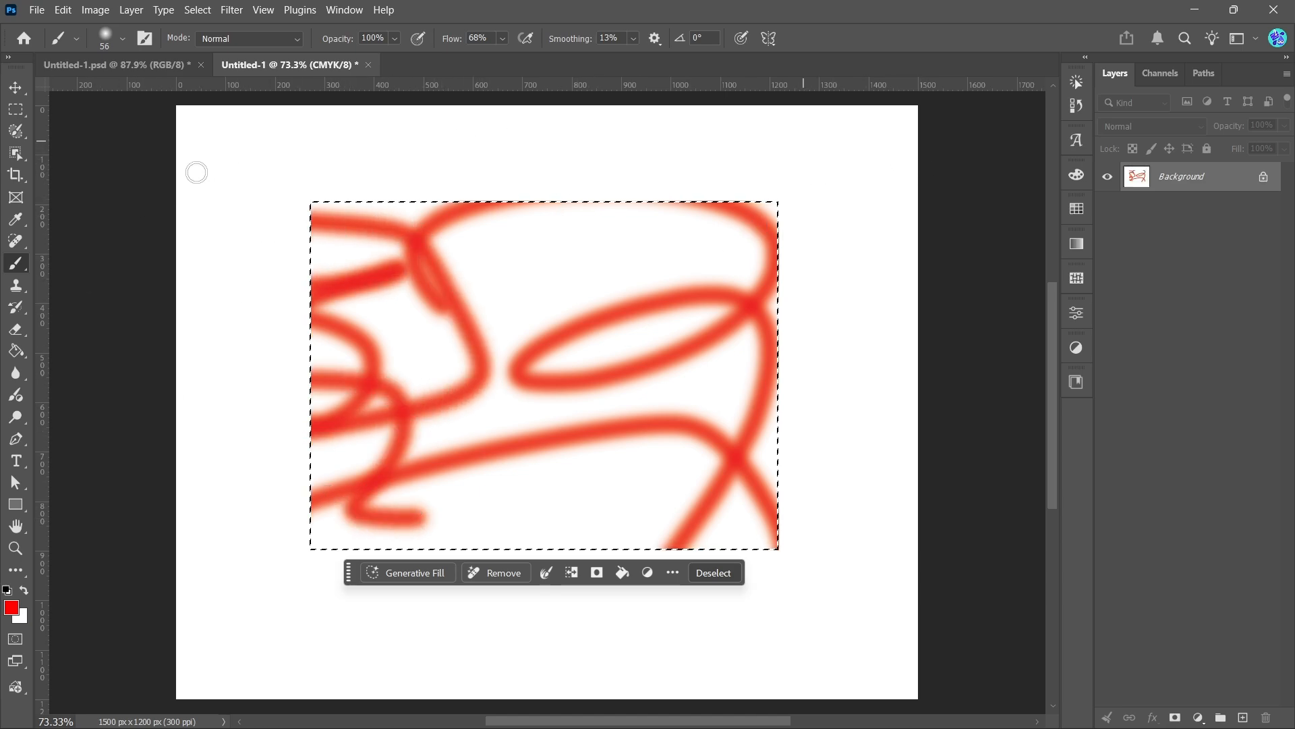
{"action": "mouse_move", "coordinate": [446, 662]}
{"action": "left_mouse_down"}
{"action": "mouse_move", "coordinate": [667, 564]}
{"action": "mouse_move", "coordinate": [770, 369]}
{"action": "mouse_move", "coordinate": [596, 165]}
{"action": "left_mouse_up"}
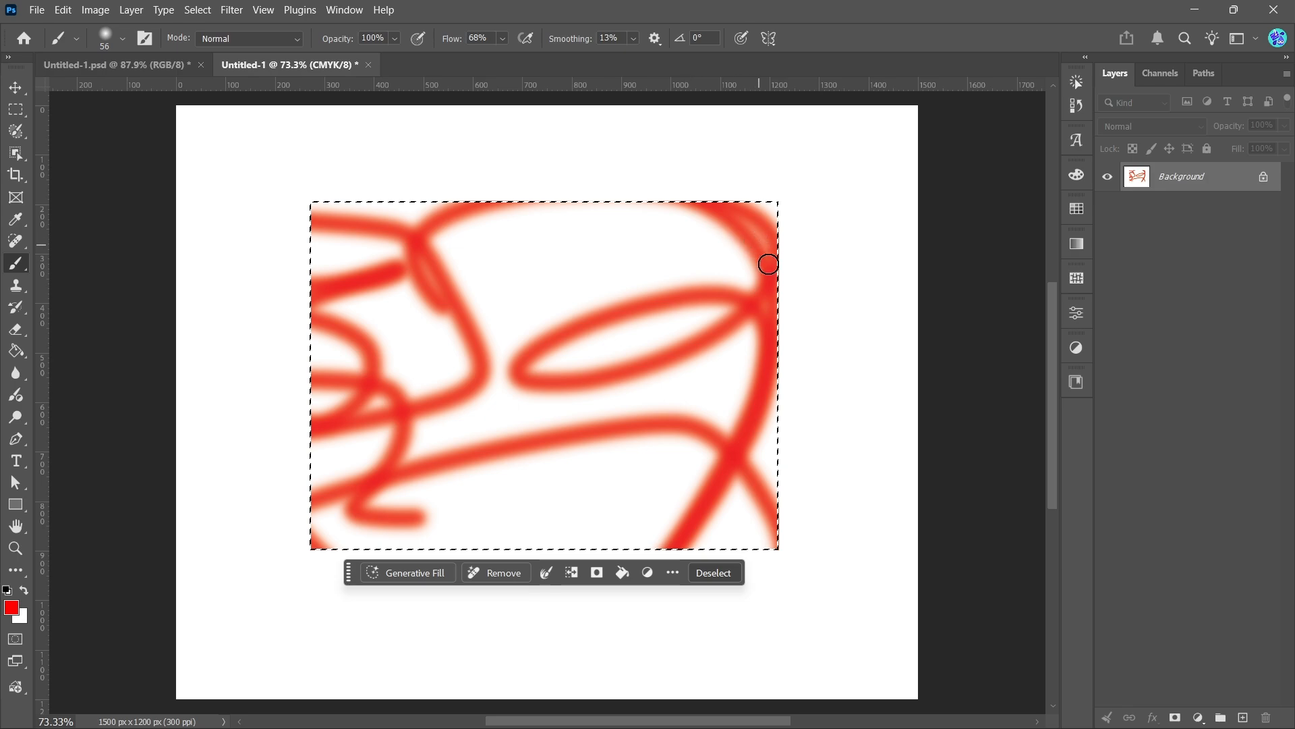
{"action": "left_click", "coordinate": [718, 577]}
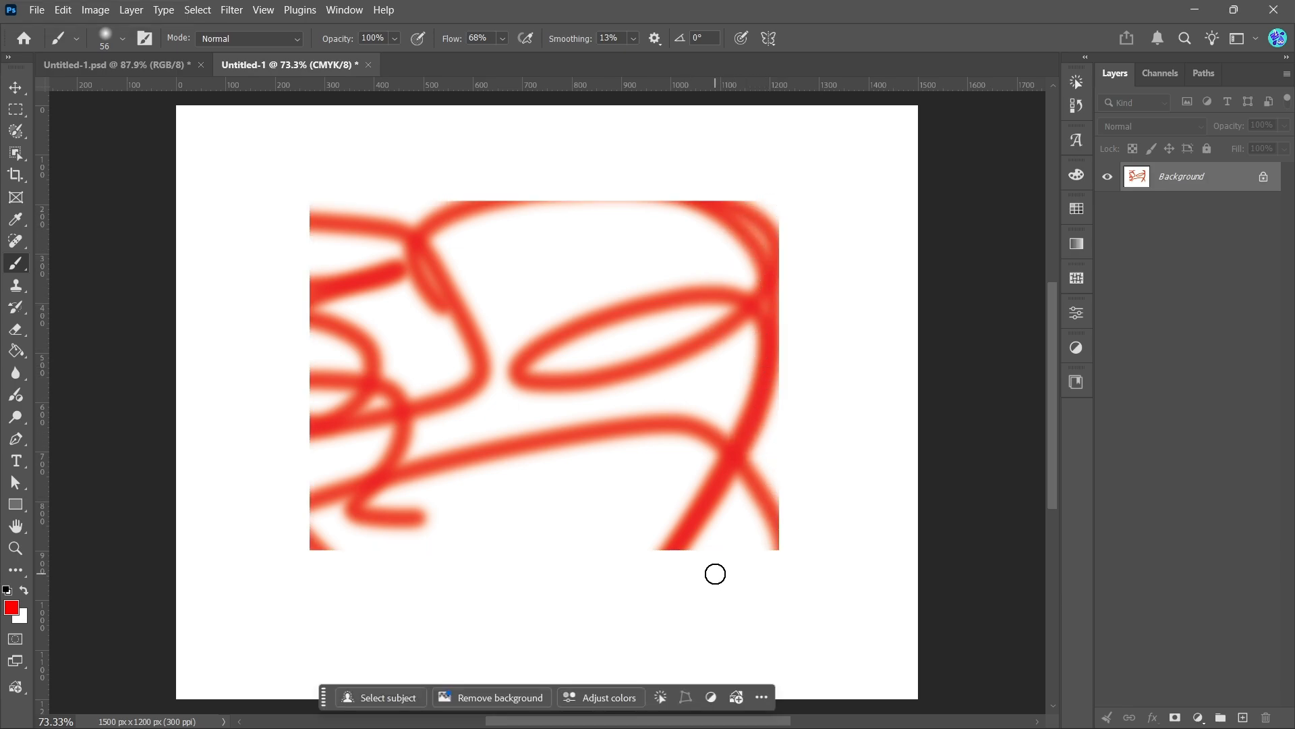
Try moving the locked background, cancel the prompt, then unlock the layer and drag it left
{"action": "left_click", "coordinate": [17, 88]}
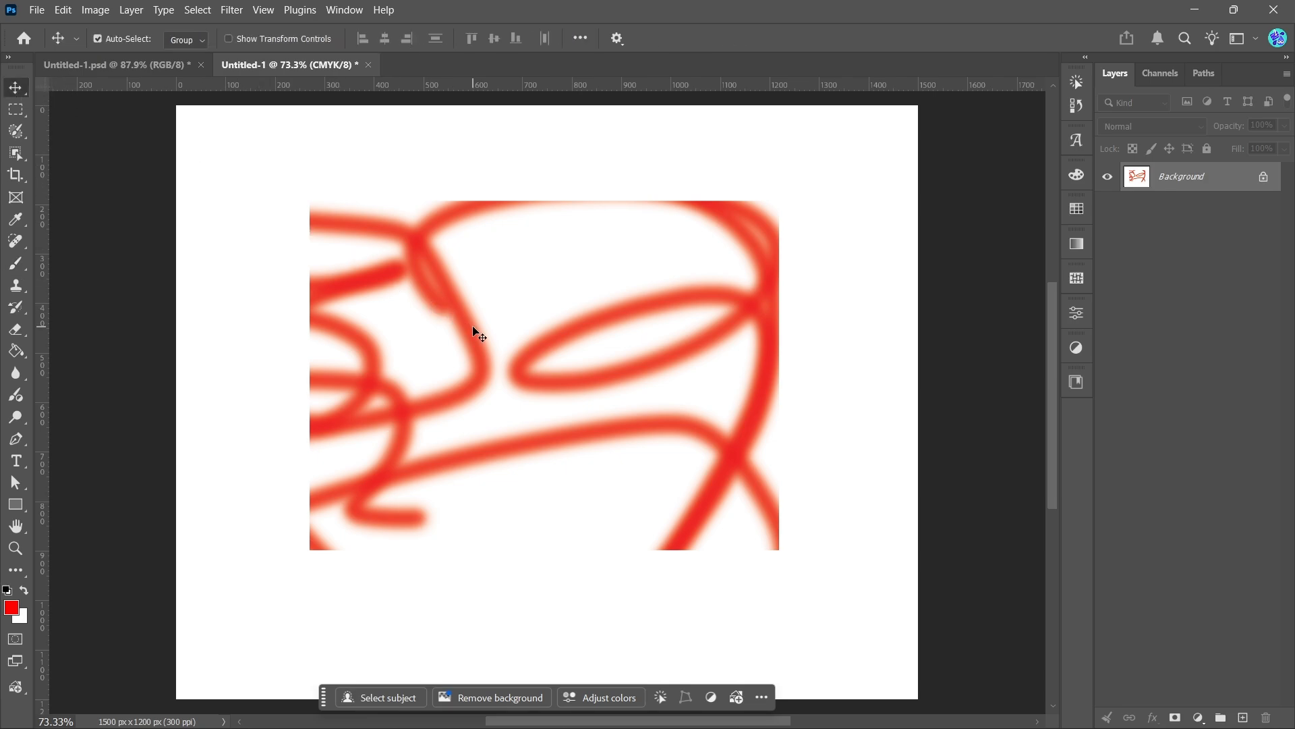
{"action": "left_click_drag", "start_coordinate": [509, 368], "coordinate": [410, 317]}
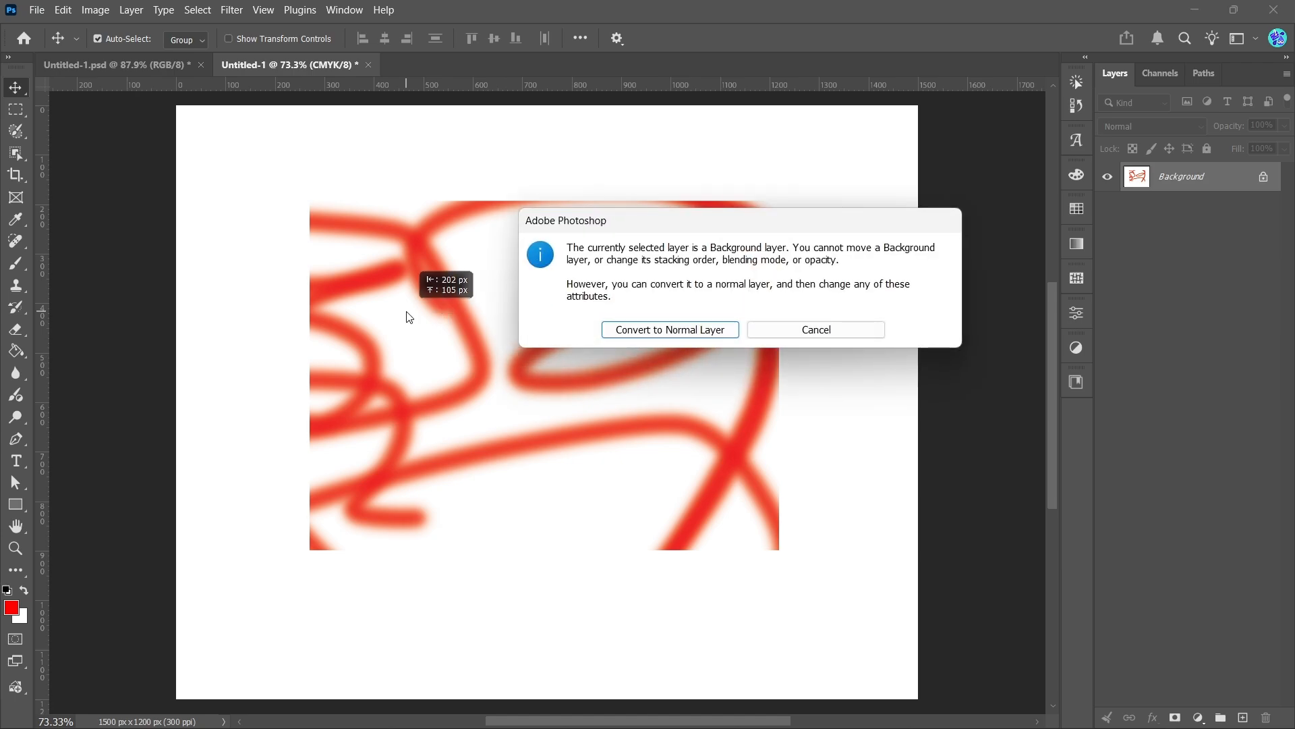
{"action": "left_click", "coordinate": [795, 329]}
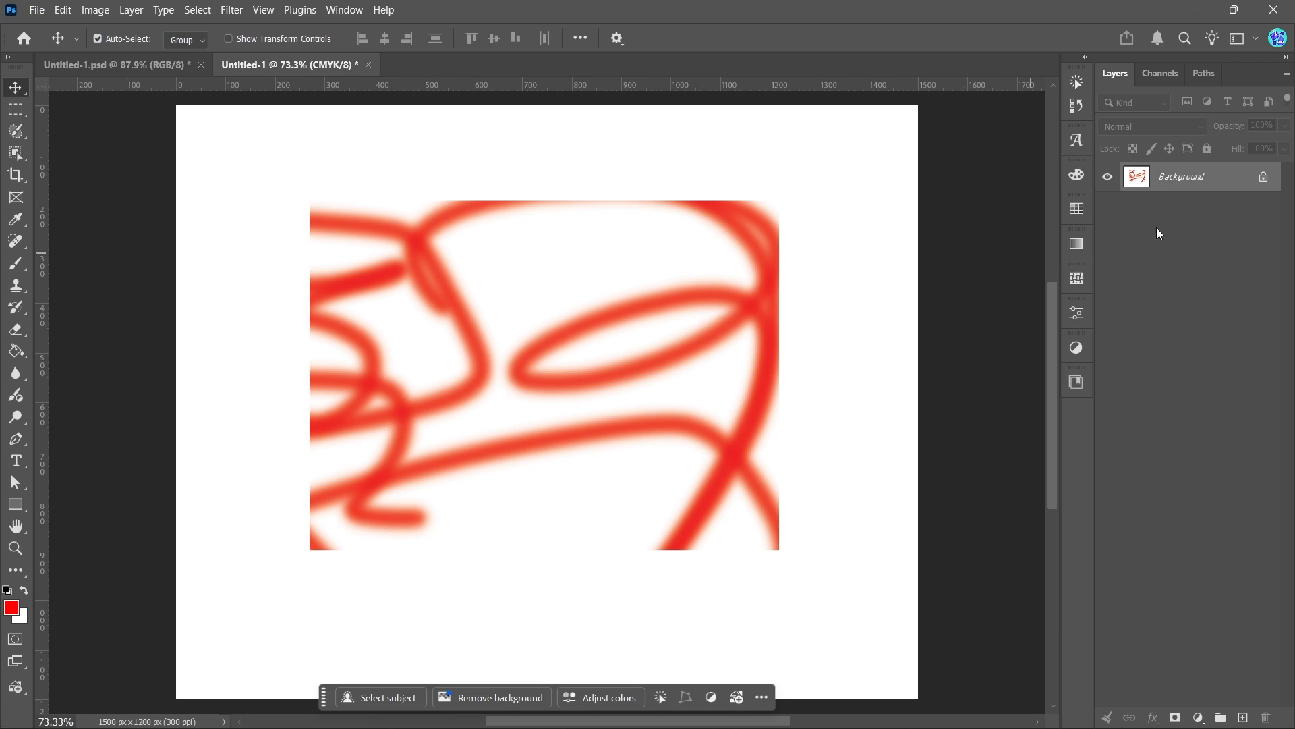
{"action": "left_click", "coordinate": [1263, 177]}
{"action": "left_click_drag", "start_coordinate": [831, 257], "coordinate": [651, 313]}
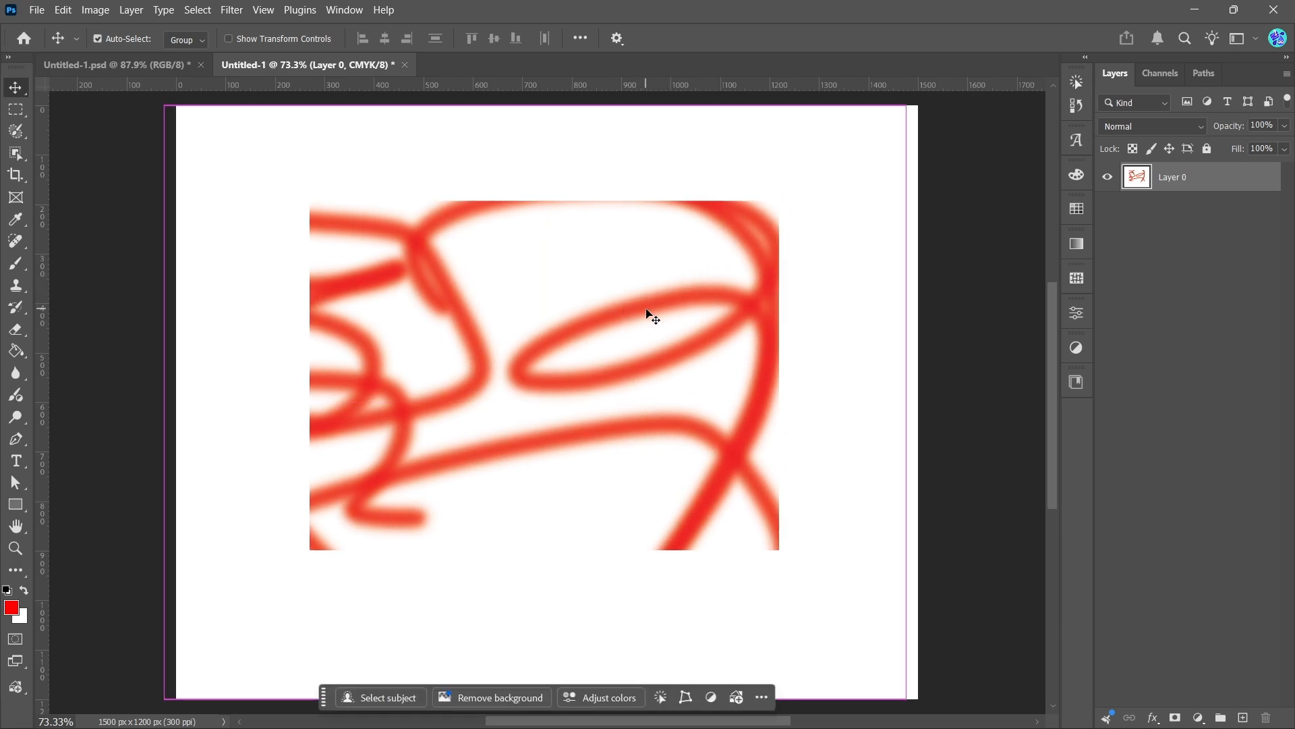
Undo the layer move, unlocking and brush strokes, then deselect the rectangle
{"action": "key", "text": "ctrl+z"}
{"action": "key", "text": "ctrl+z"}
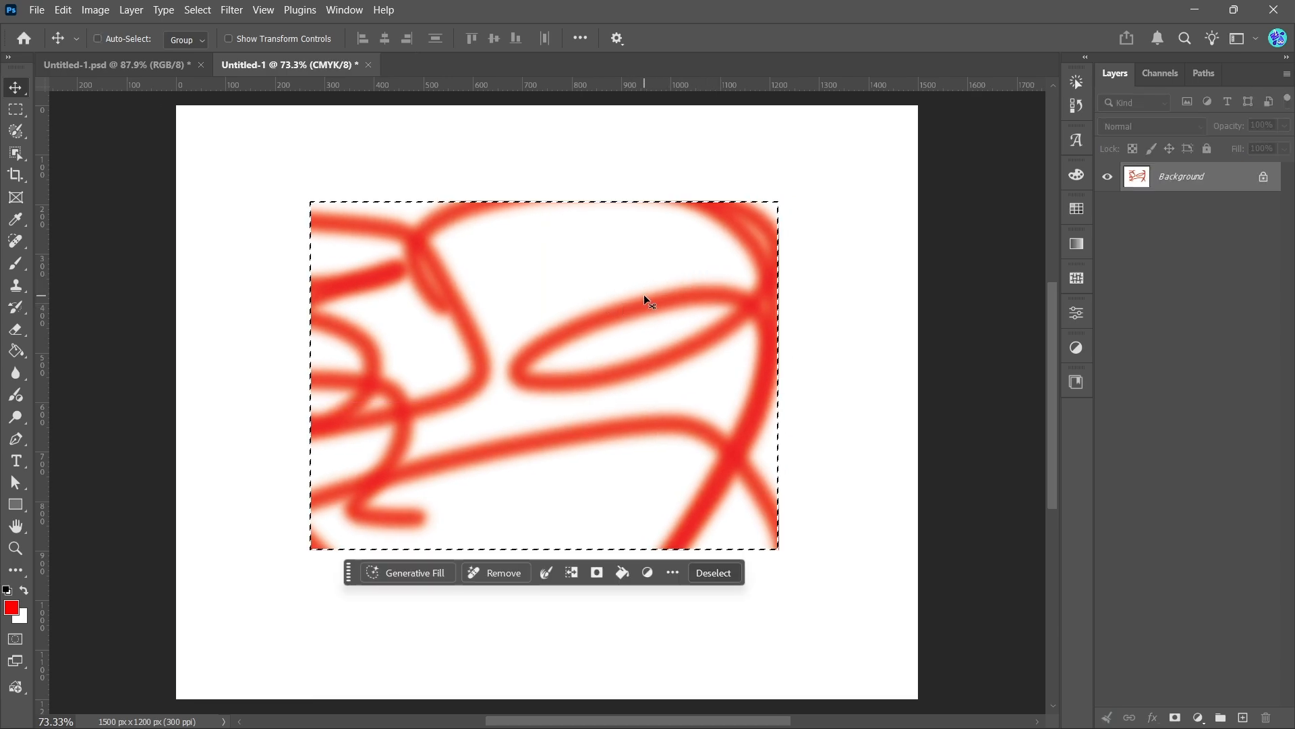
{"action": "key", "text": "ctrl+z"}
{"action": "key", "text": "ctrl+z"}
{"action": "key", "text": "ctrl+z"}
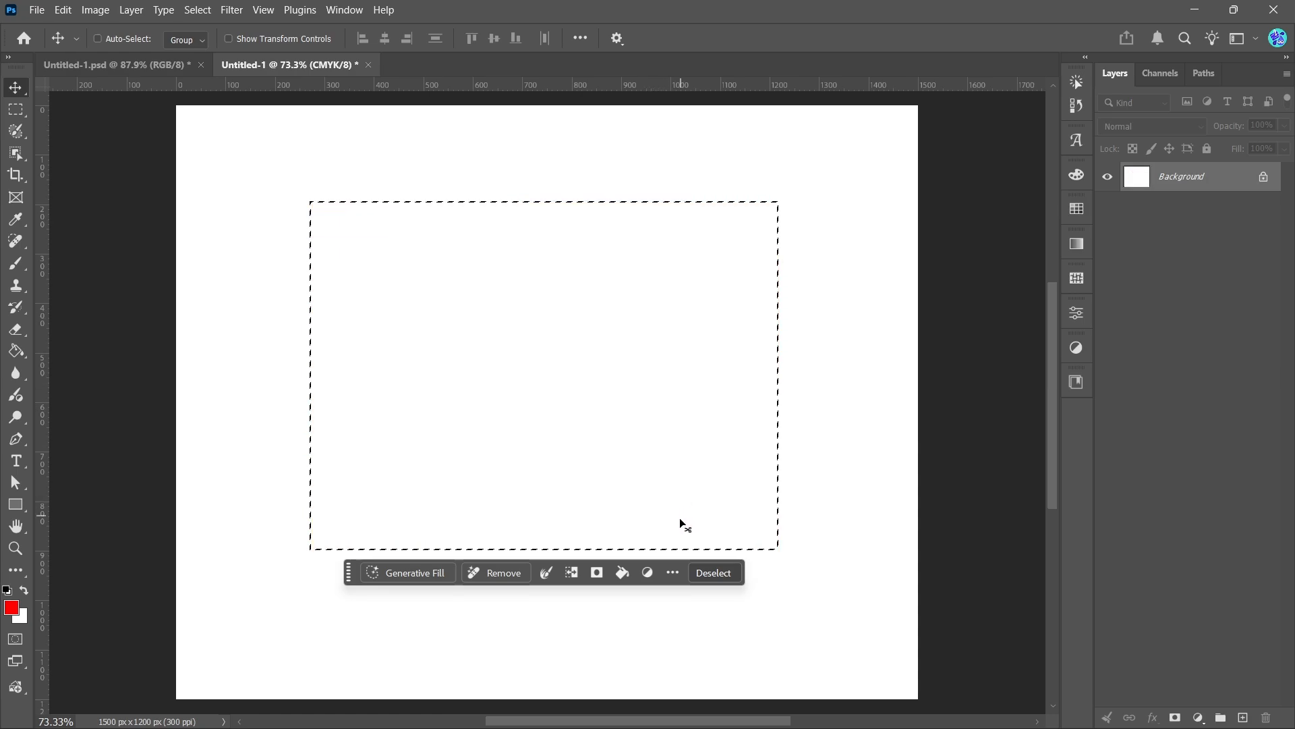
{"action": "left_click", "coordinate": [703, 572]}
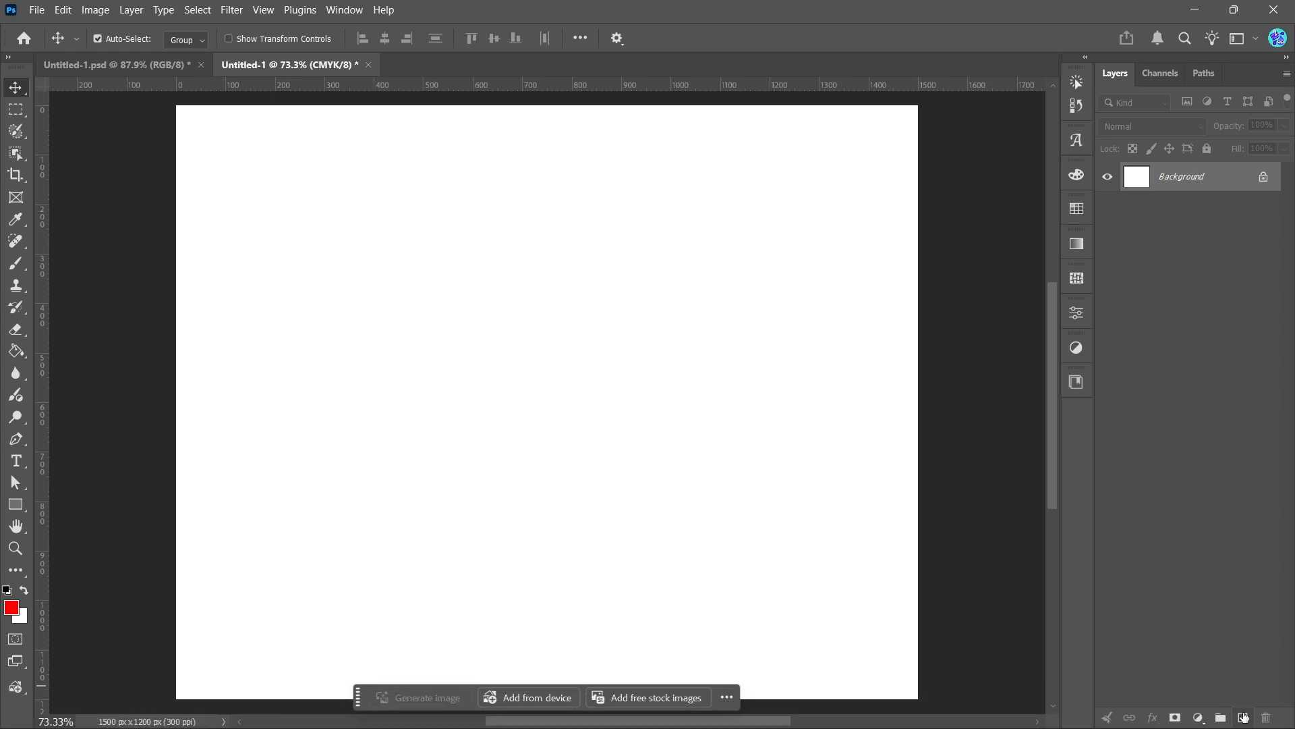
Add a new layer and fill a large rectangular selection on it with red
{"action": "left_click", "coordinate": [1244, 716]}
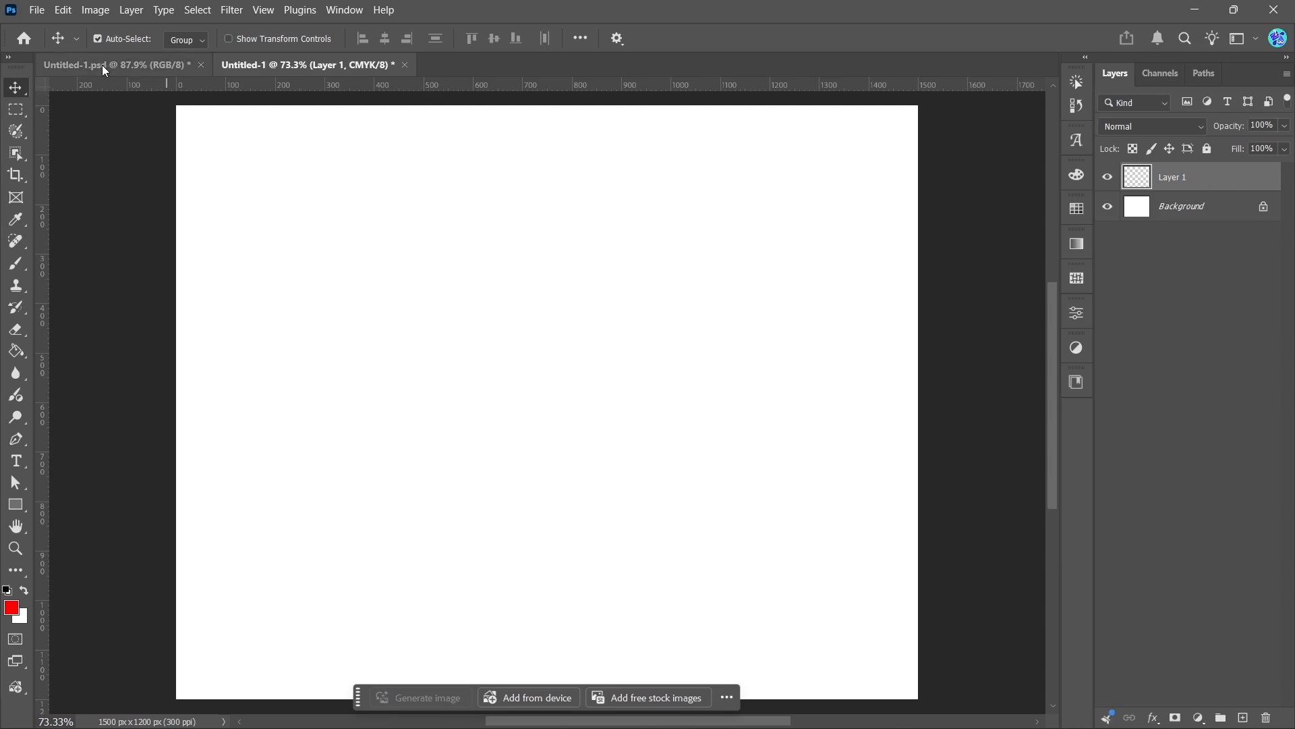
{"action": "left_click", "coordinate": [16, 110]}
{"action": "left_click_drag", "start_coordinate": [270, 205], "coordinate": [819, 587]}
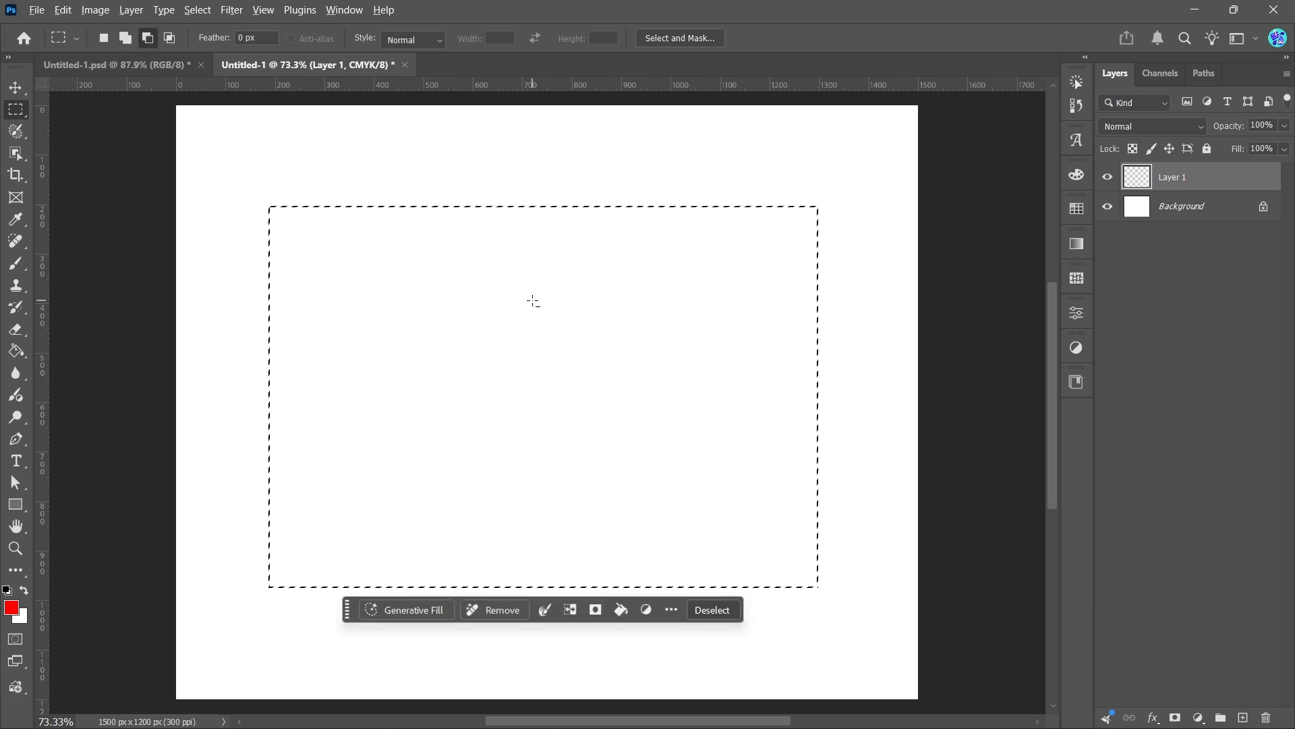
{"action": "key", "text": "alt+BackSpace"}
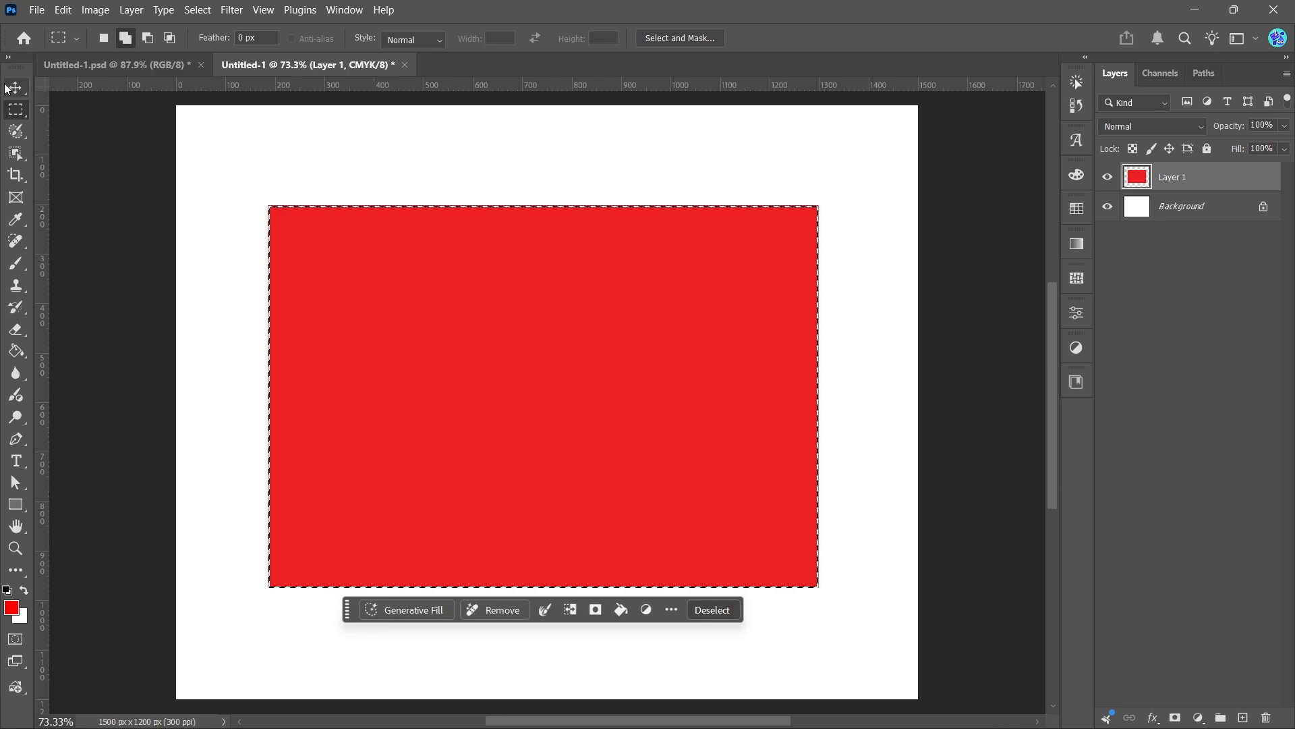
Move the red rectangle slightly to the left, then deselect and delete its layer
{"action": "key", "text": "v"}
{"action": "mouse_move", "coordinate": [545, 301]}
{"action": "left_mouse_down"}
{"action": "mouse_move", "coordinate": [494, 260]}
{"action": "mouse_move", "coordinate": [625, 431]}
{"action": "mouse_move", "coordinate": [581, 225]}
{"action": "mouse_move", "coordinate": [540, 390]}
{"action": "mouse_move", "coordinate": [641, 234]}
{"action": "mouse_move", "coordinate": [512, 332]}
{"action": "mouse_move", "coordinate": [498, 263]}
{"action": "mouse_move", "coordinate": [550, 292]}
{"action": "left_mouse_up"}
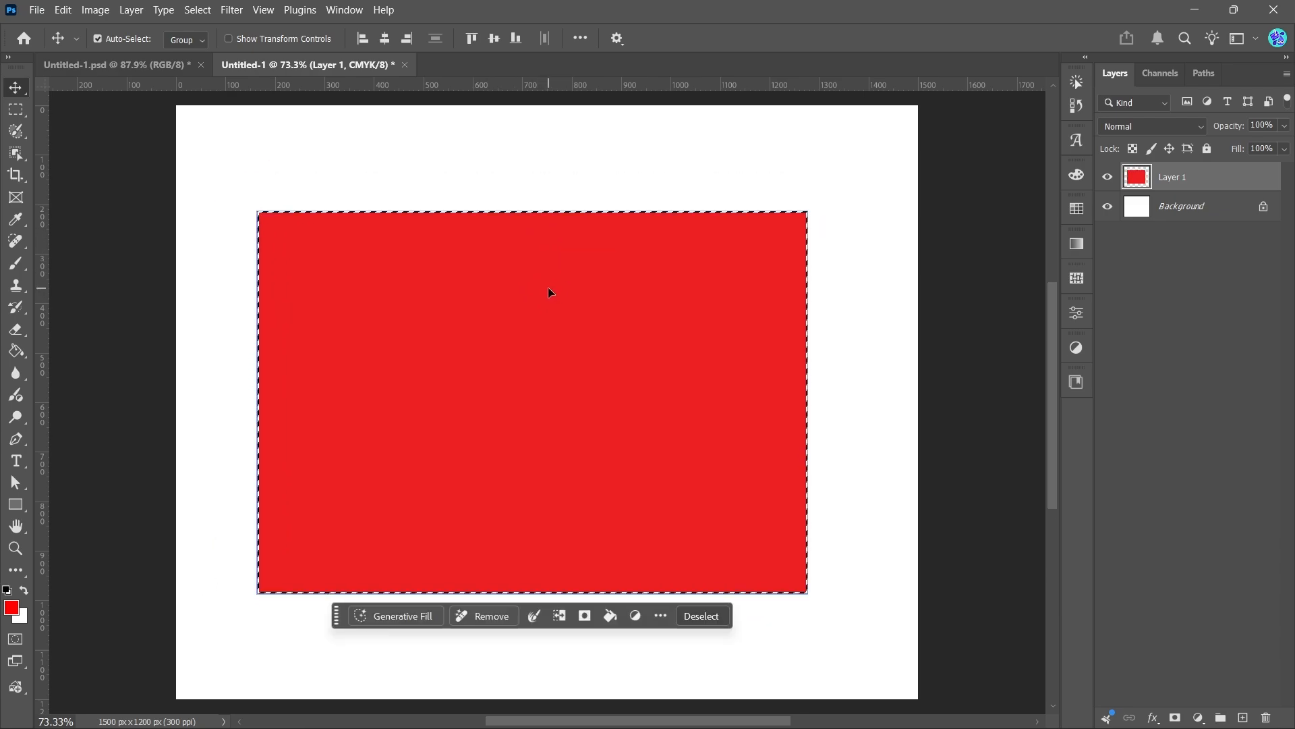
{"action": "left_click_drag", "start_coordinate": [648, 261], "coordinate": [687, 265]}
{"action": "mouse_move", "coordinate": [630, 261]}
{"action": "left_mouse_down"}
{"action": "mouse_move", "coordinate": [617, 263]}
{"action": "mouse_move", "coordinate": [654, 262]}
{"action": "mouse_move", "coordinate": [634, 259]}
{"action": "left_mouse_up"}
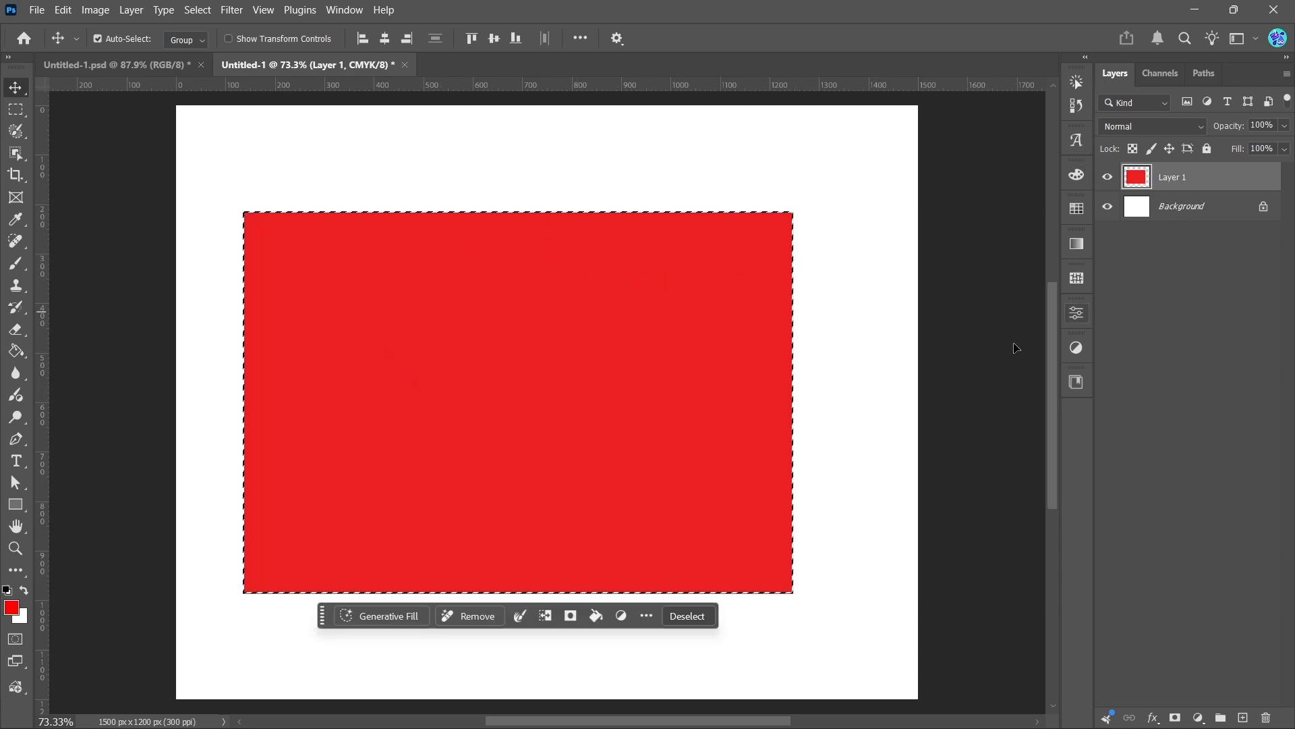
{"action": "left_click", "coordinate": [671, 611]}
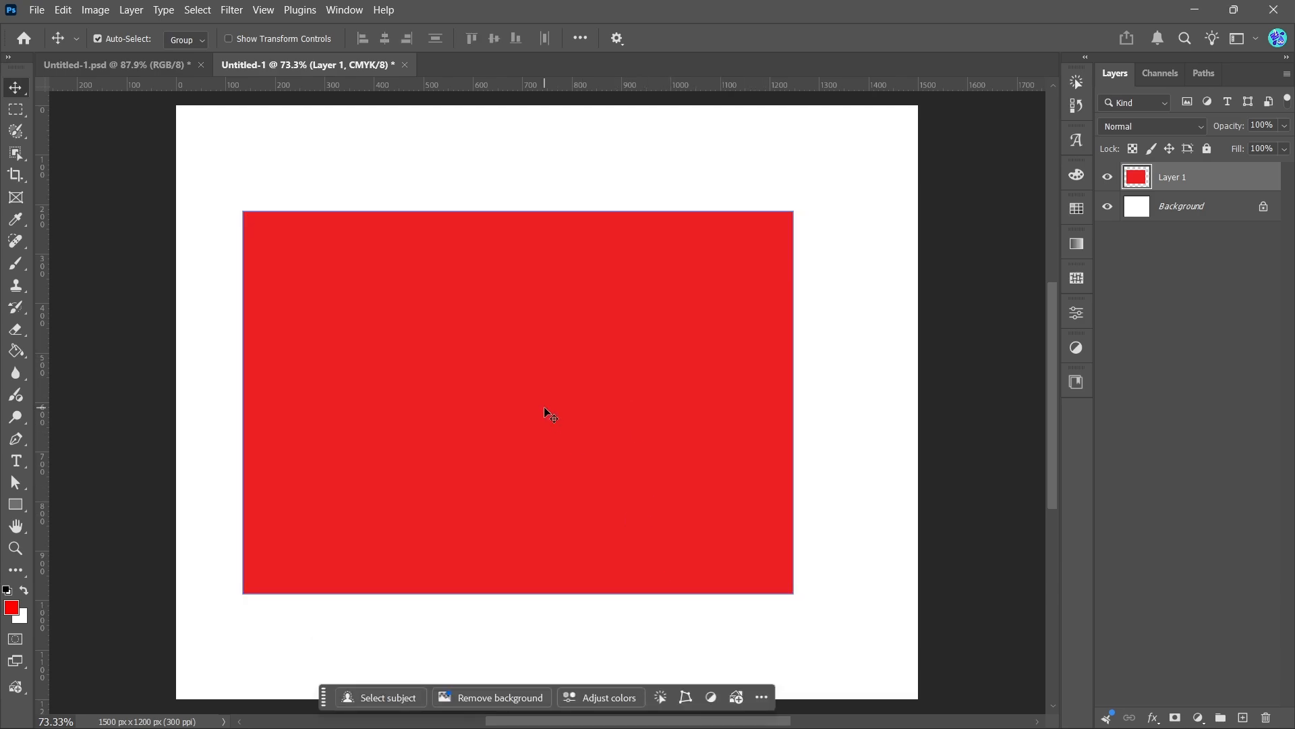
{"action": "key", "text": "Delete"}
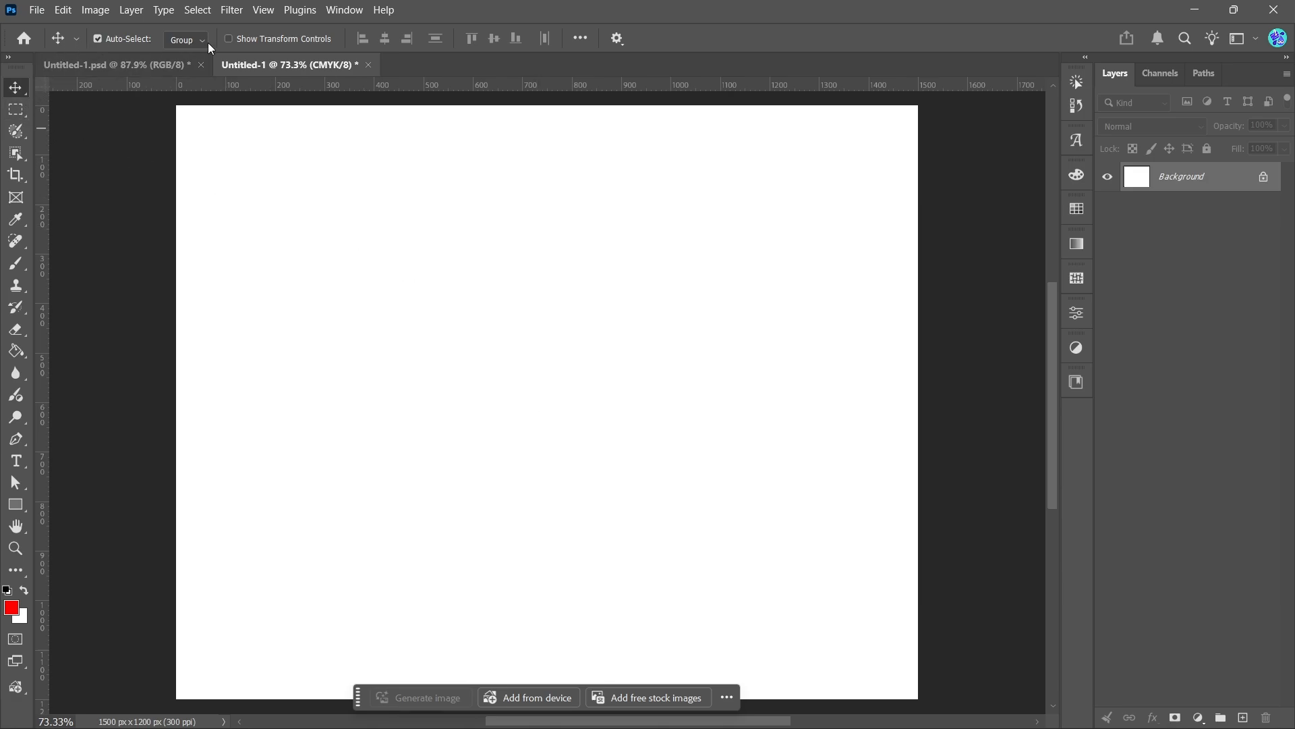
Draw a large rectangular selection covering most of the canvas
{"action": "left_click", "coordinate": [19, 112]}
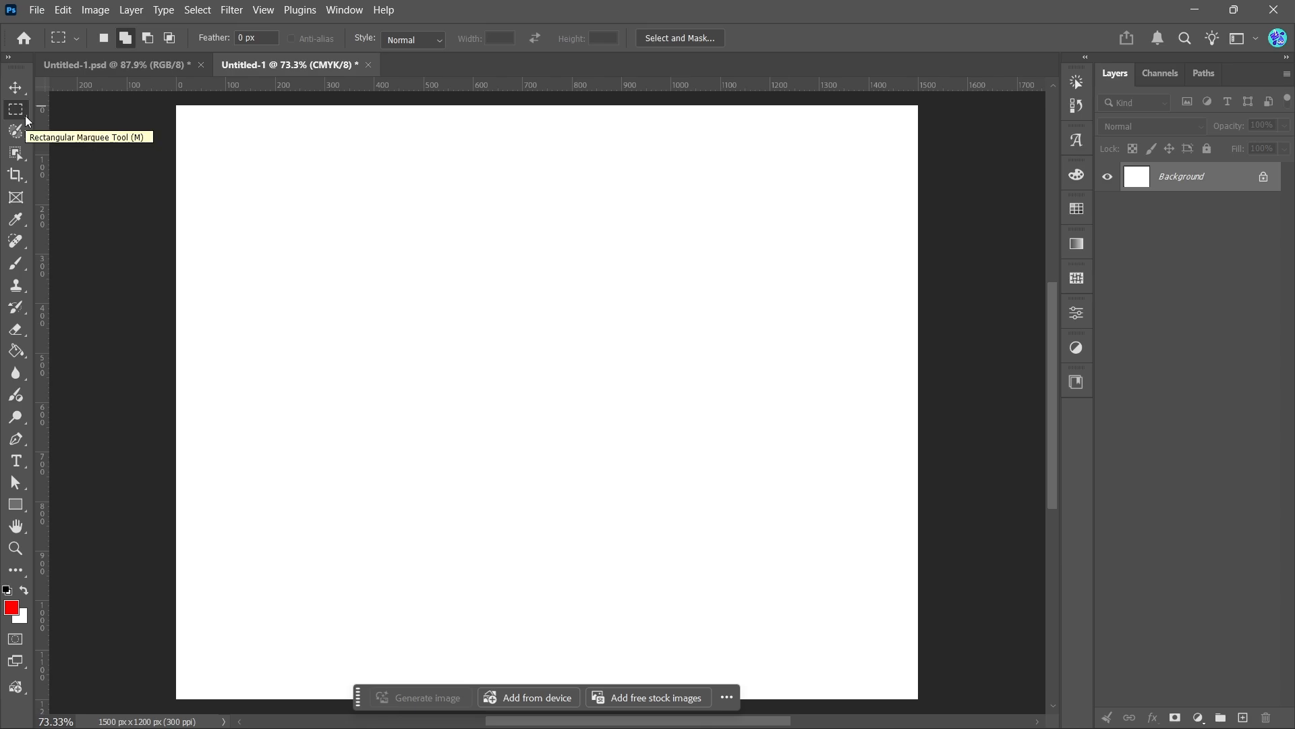
{"action": "left_click_drag", "start_coordinate": [226, 192], "coordinate": [844, 606]}
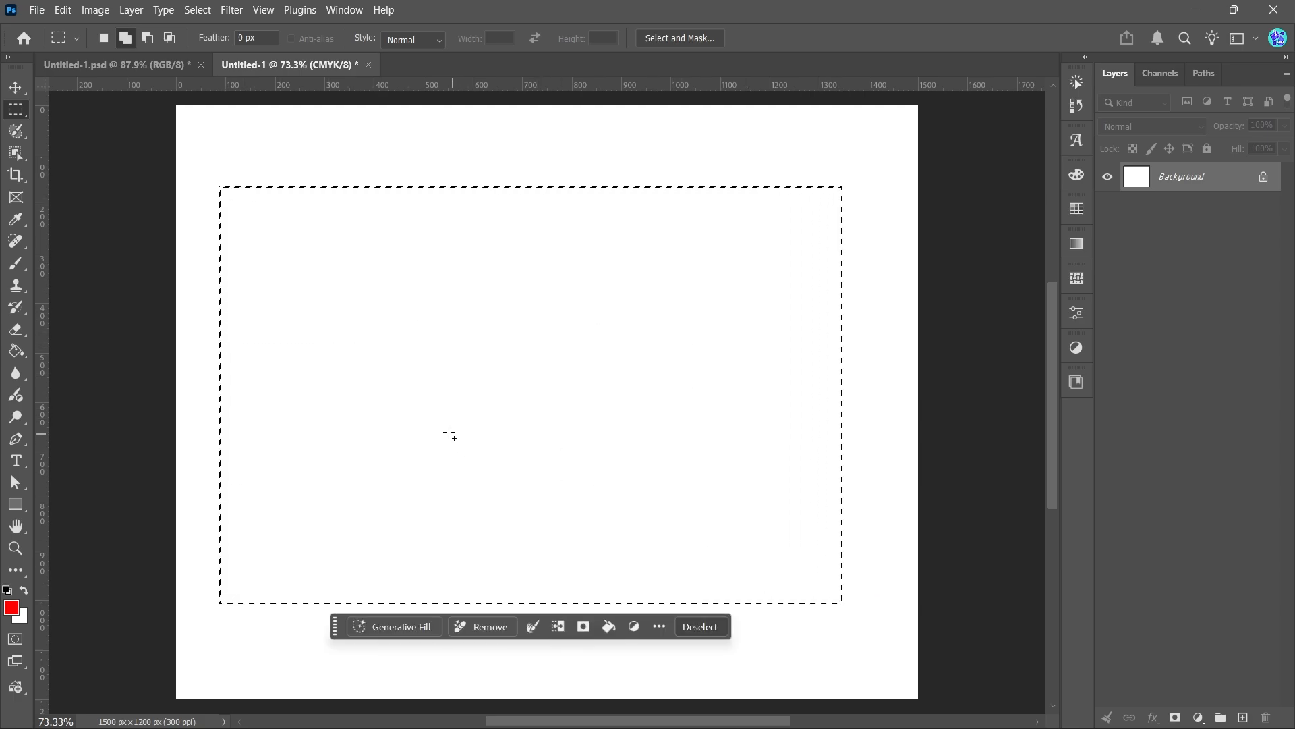
Switch to the Elliptical Marquee Tool and add an ellipse overlapping the rectangle's top edge to the selection
{"action": "right_click", "coordinate": [27, 116]}
{"action": "left_click", "coordinate": [98, 128]}
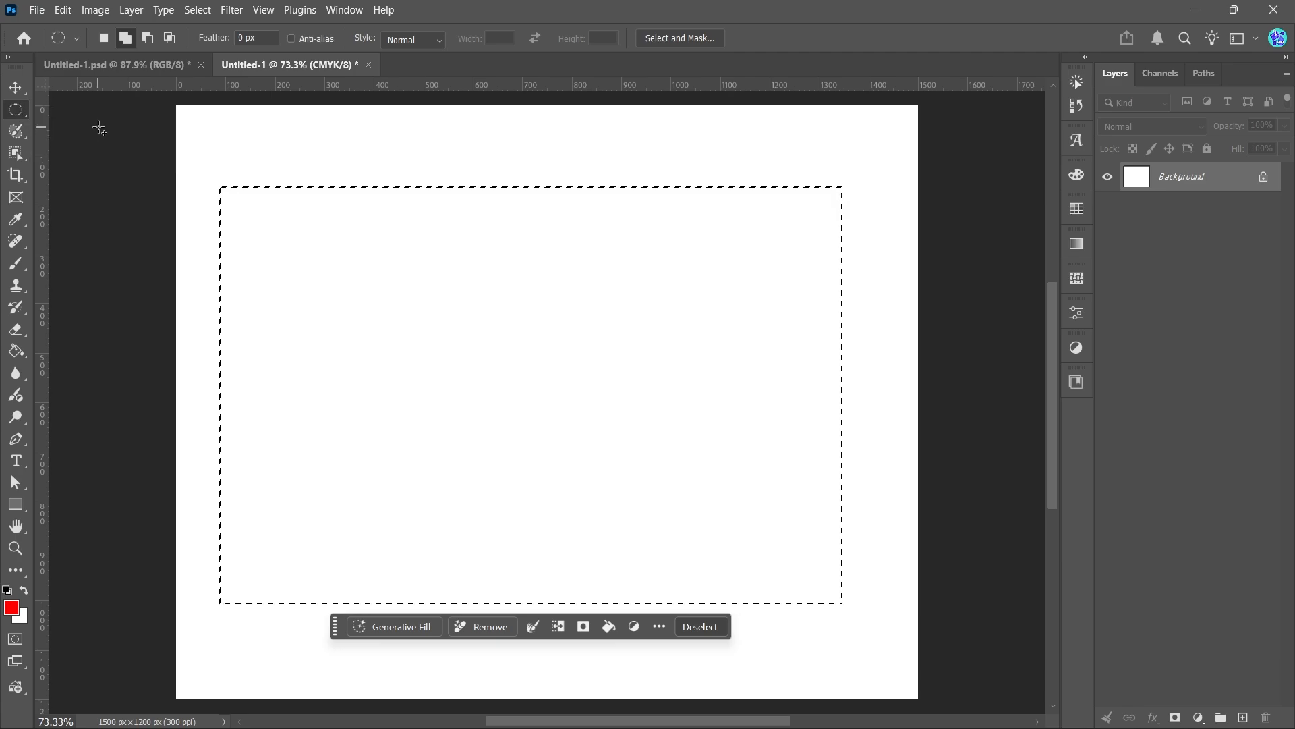
{"action": "left_click_drag", "start_coordinate": [317, 144], "coordinate": [776, 581]}
Deselect the combined selection and switch to the Untitled-1.psd document with the blue and red squares
{"action": "left_click", "coordinate": [16, 88]}
{"action": "left_click", "coordinate": [696, 628]}
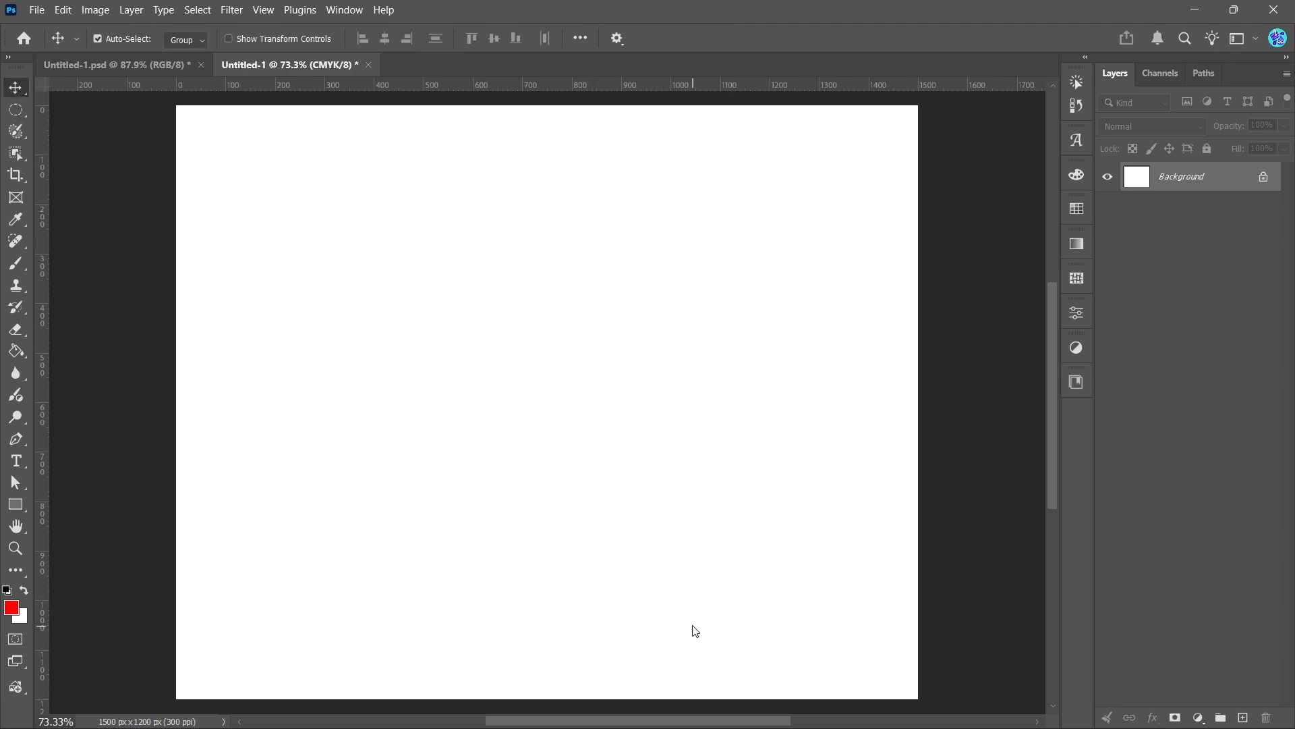
{"action": "left_click", "coordinate": [135, 66]}
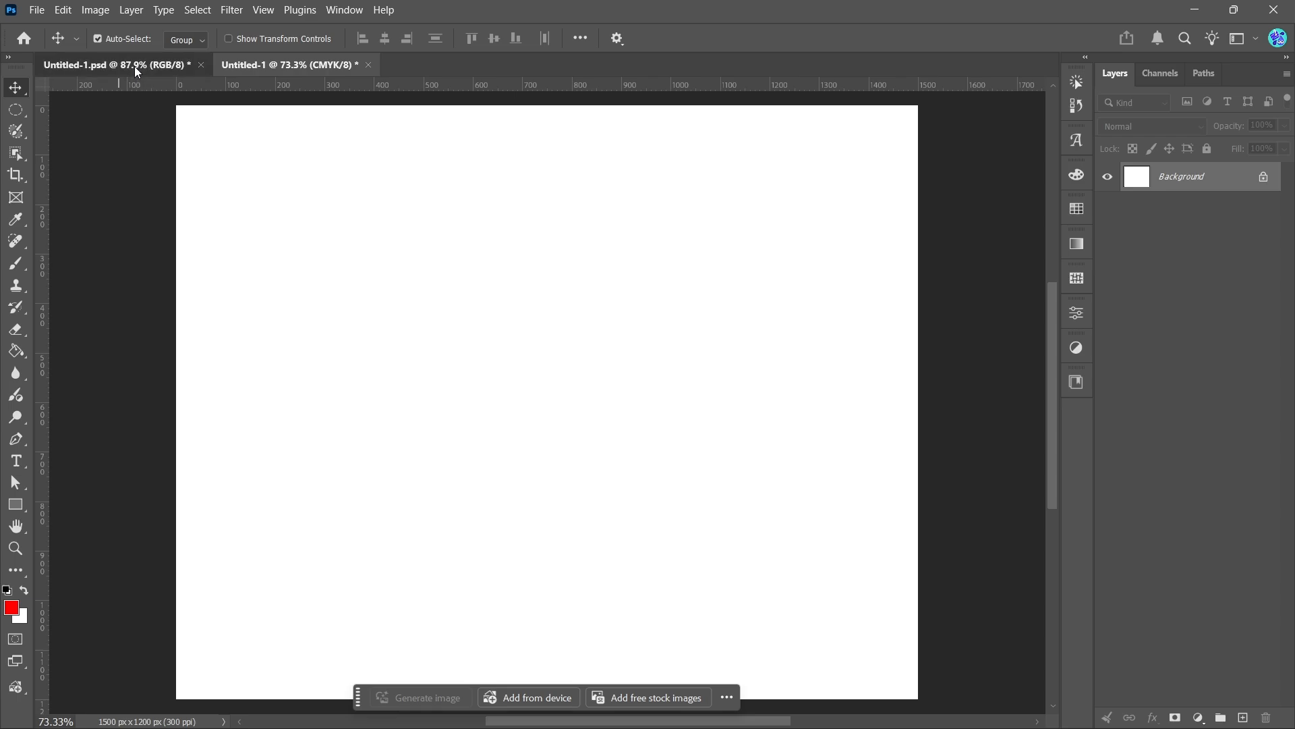
Switch to the Rectangular Marquee Tool and draw a selection around the single blue square
{"action": "left_click", "coordinate": [257, 402]}
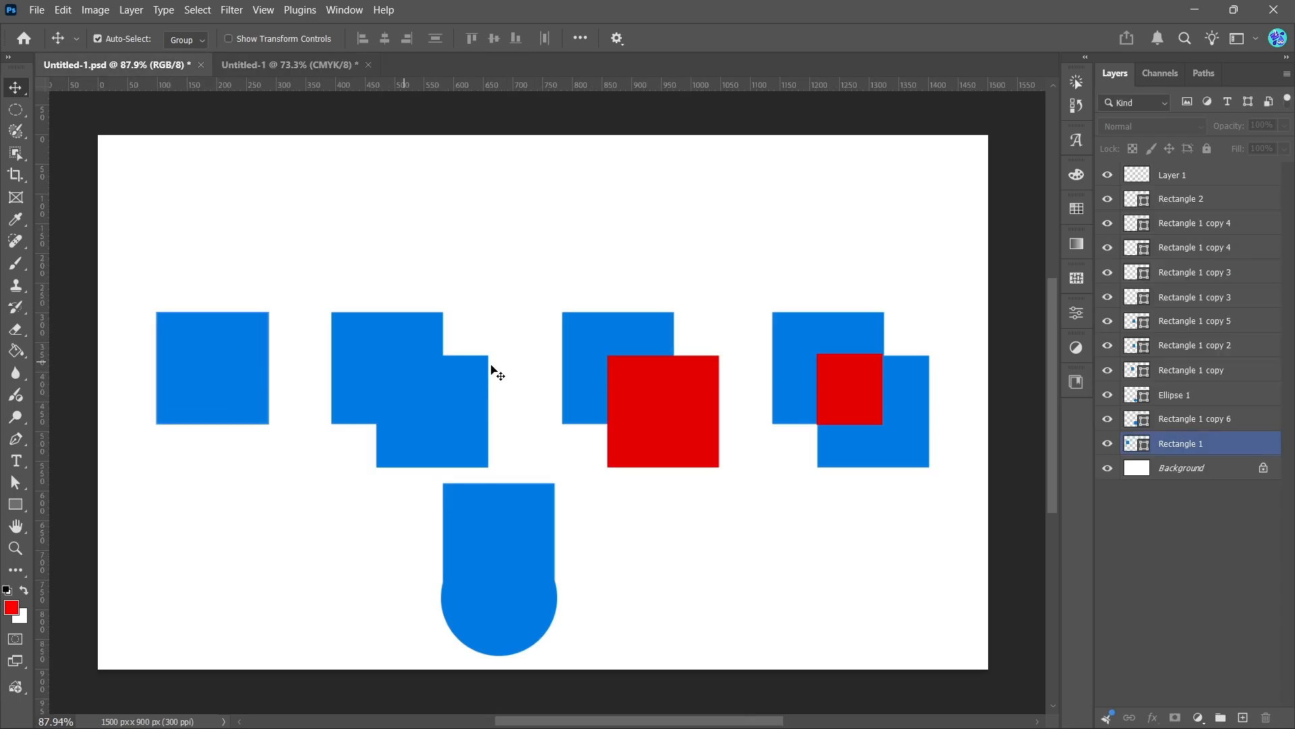
{"action": "left_click", "coordinate": [868, 390]}
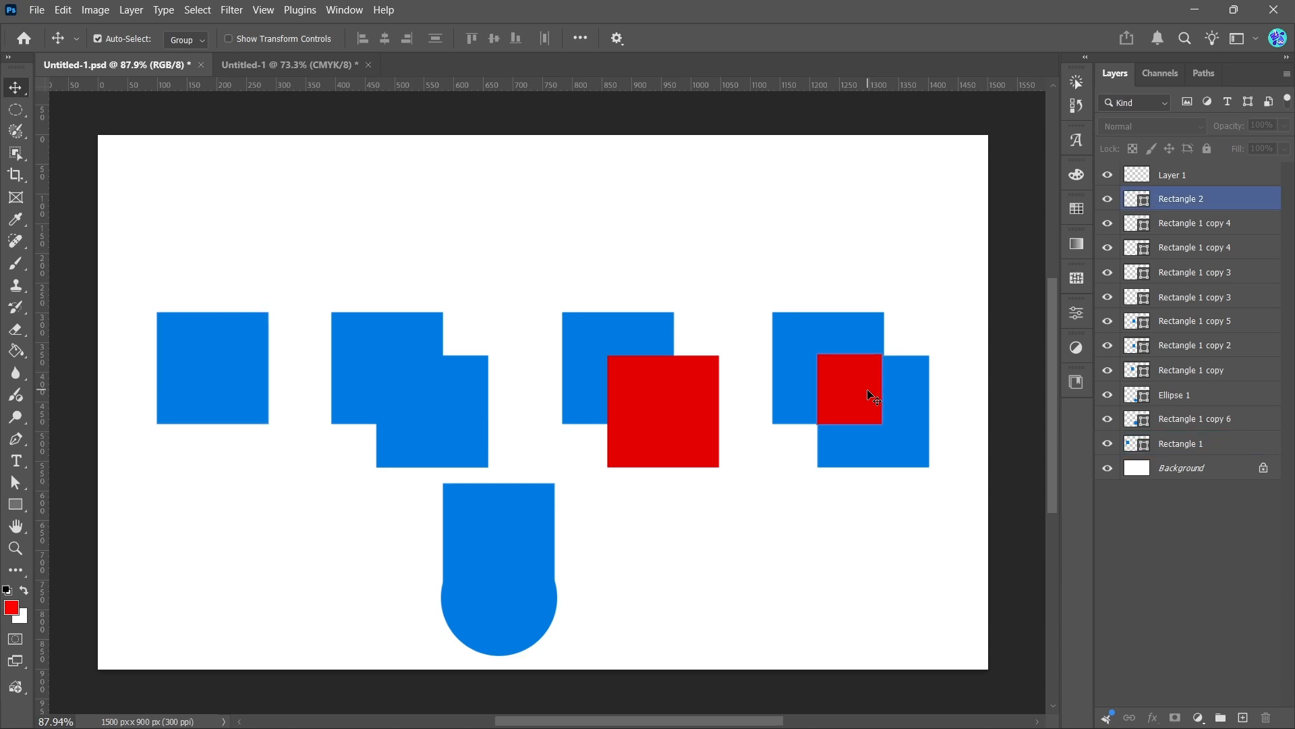
{"action": "left_click", "coordinate": [51, 93]}
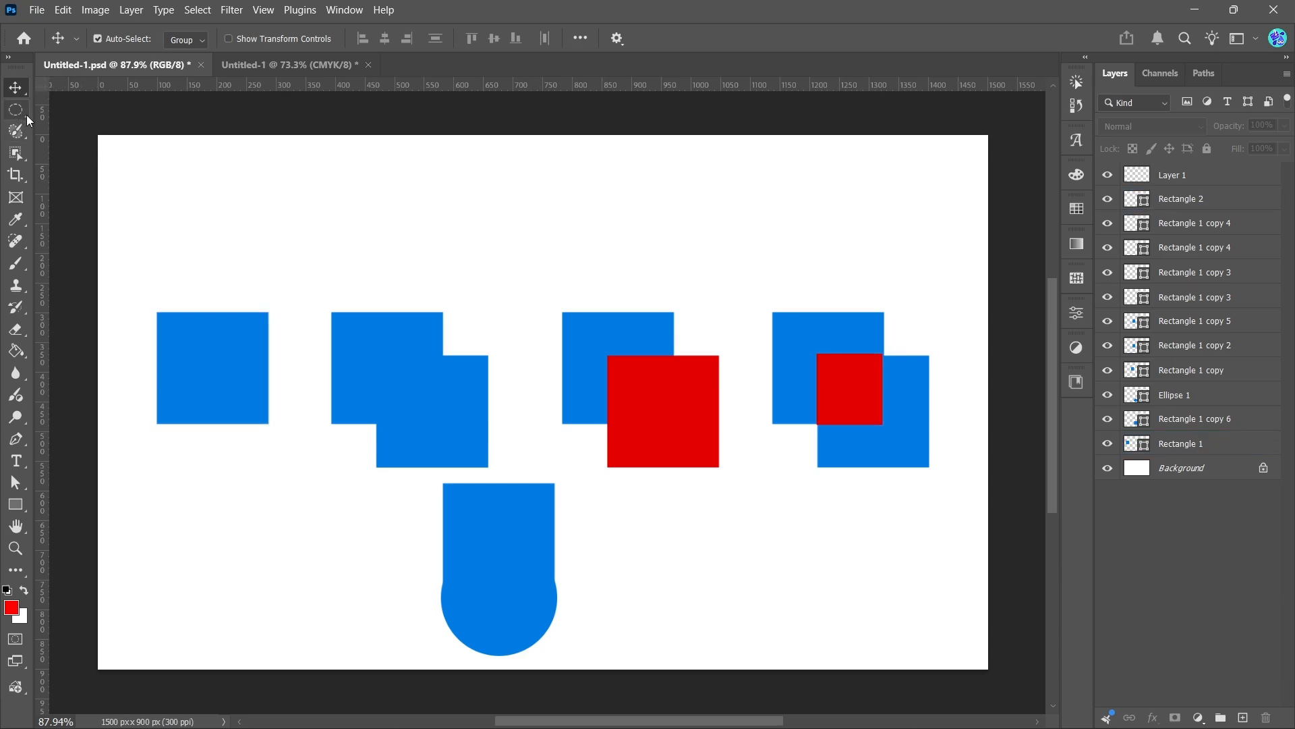
{"action": "left_click", "coordinate": [27, 116]}
{"action": "left_click", "coordinate": [70, 108]}
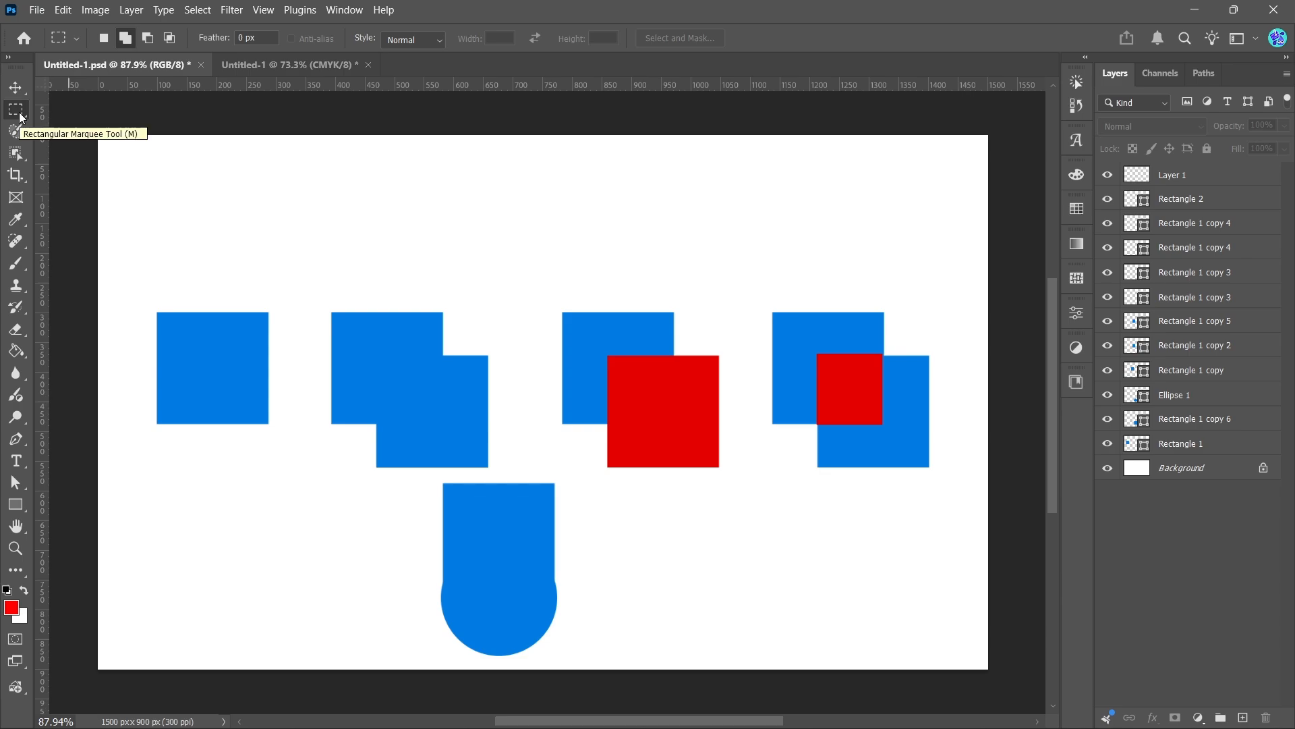
{"action": "left_click_drag", "start_coordinate": [156, 308], "coordinate": [273, 426]}
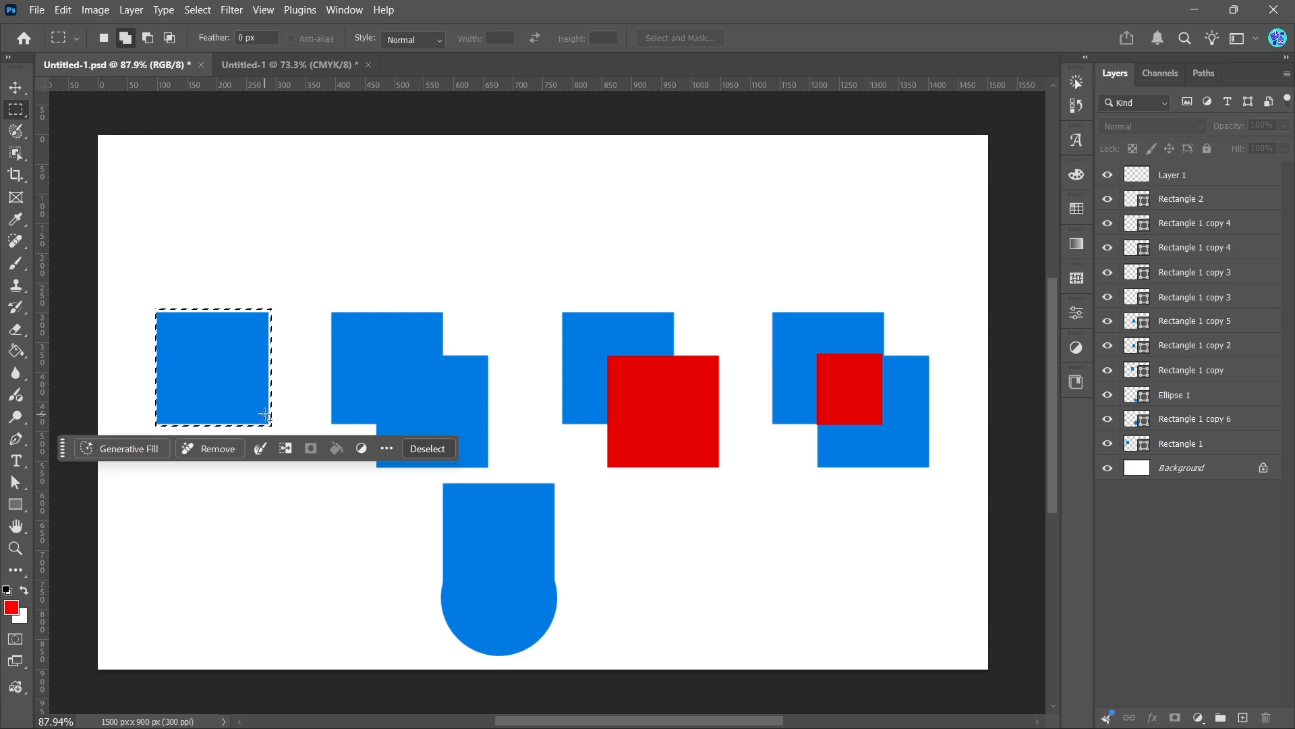
In New Selection mode, draw several successive rectangular selections, each replacing the previous one, deselecting between them
{"action": "left_click_drag", "start_coordinate": [322, 190], "coordinate": [665, 479]}
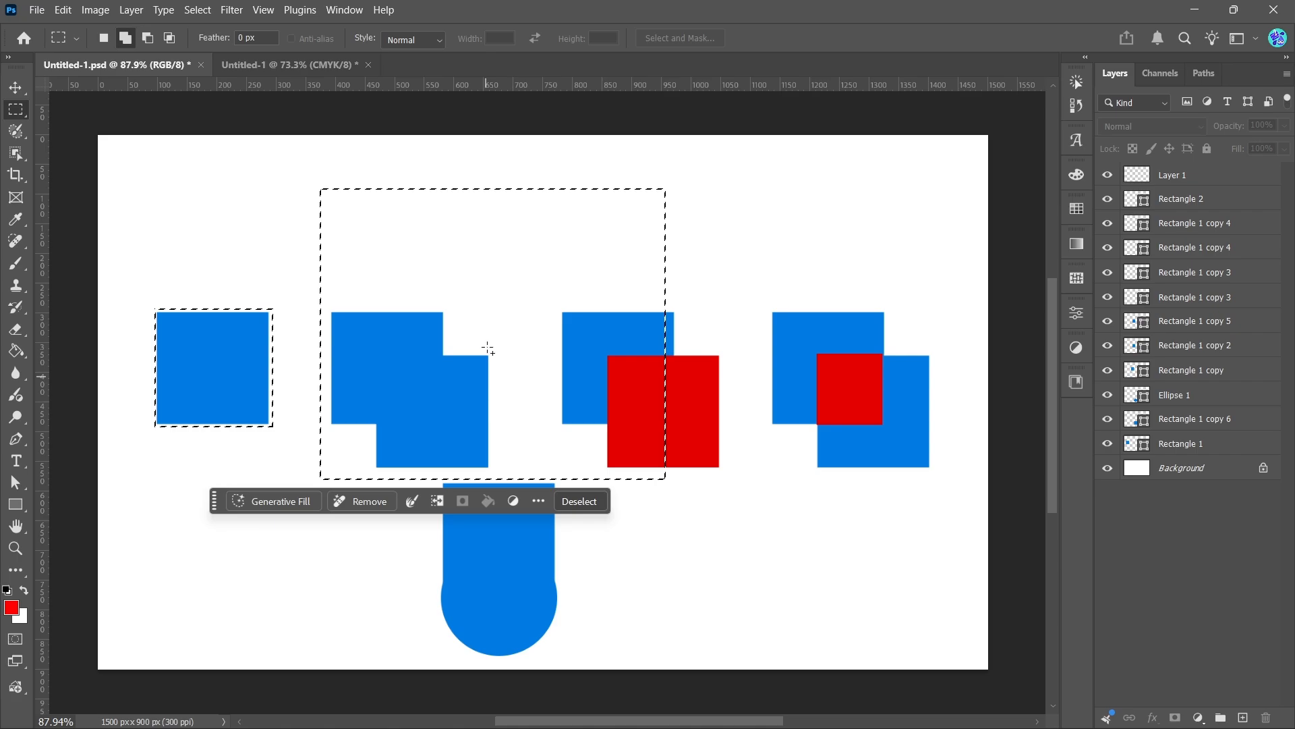
{"action": "left_click", "coordinate": [584, 503]}
{"action": "left_click", "coordinate": [104, 39]}
{"action": "left_click_drag", "start_coordinate": [261, 183], "coordinate": [536, 419]}
{"action": "left_click_drag", "start_coordinate": [605, 218], "coordinate": [887, 509]}
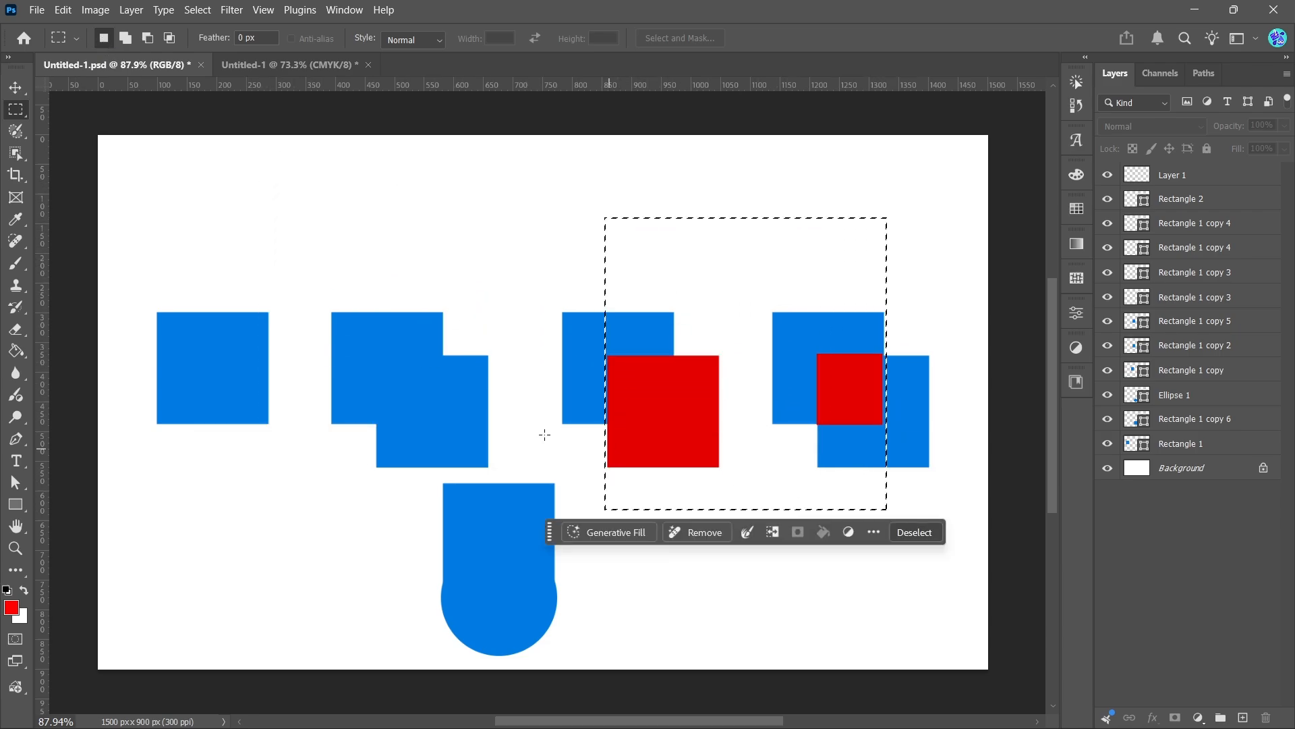
{"action": "left_click_drag", "start_coordinate": [234, 209], "coordinate": [577, 425]}
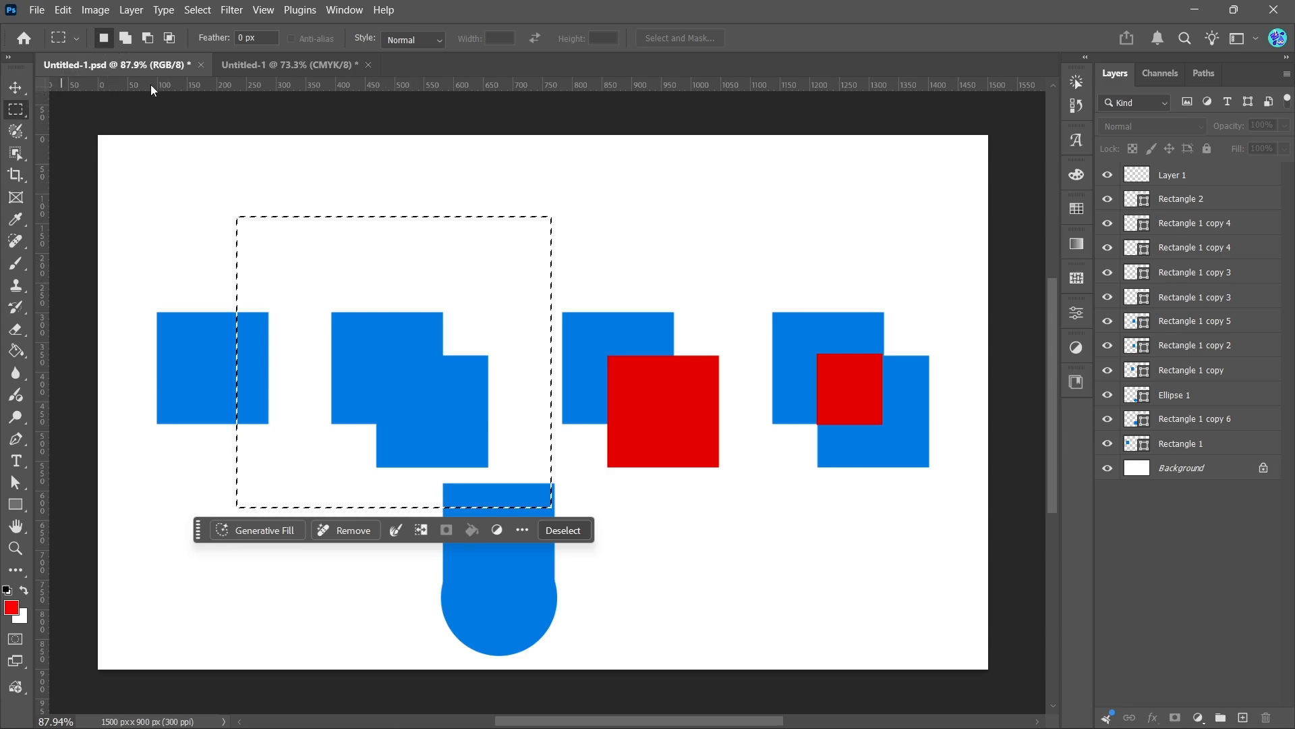
{"action": "left_click", "coordinate": [562, 531]}
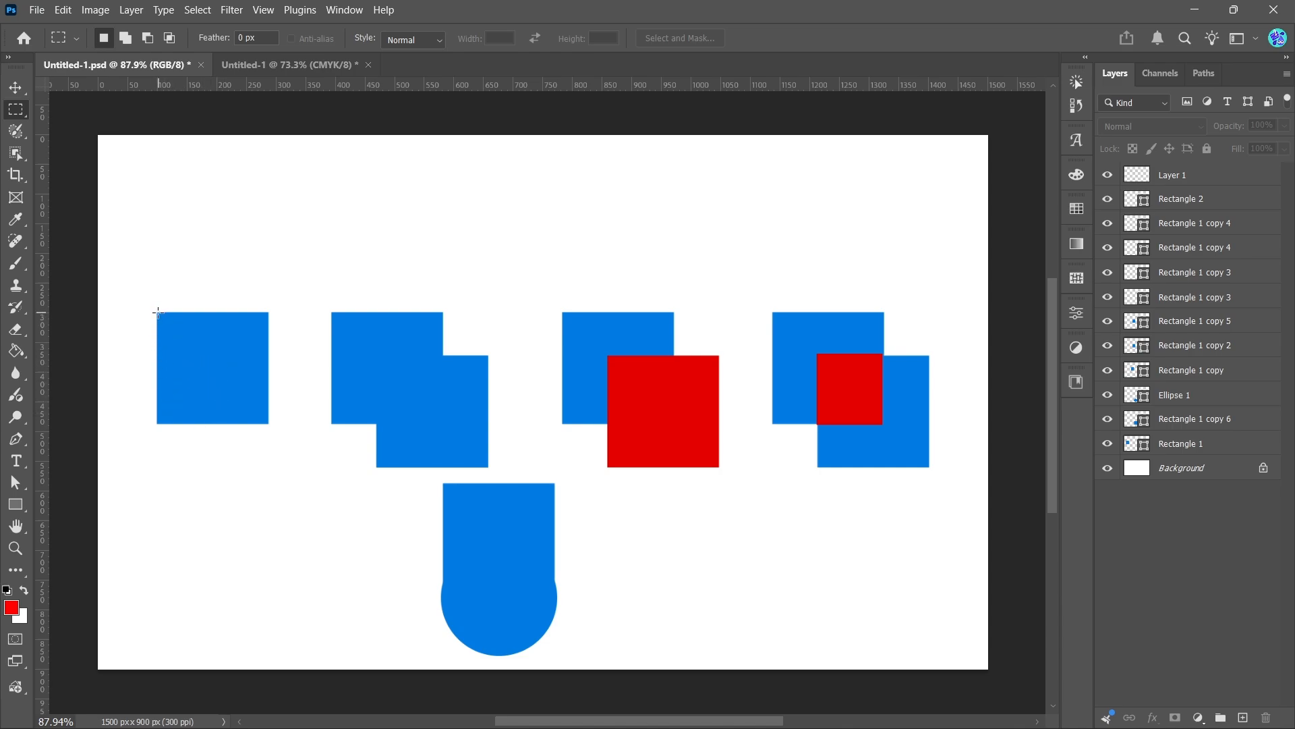
{"action": "left_click_drag", "start_coordinate": [155, 313], "coordinate": [269, 425]}
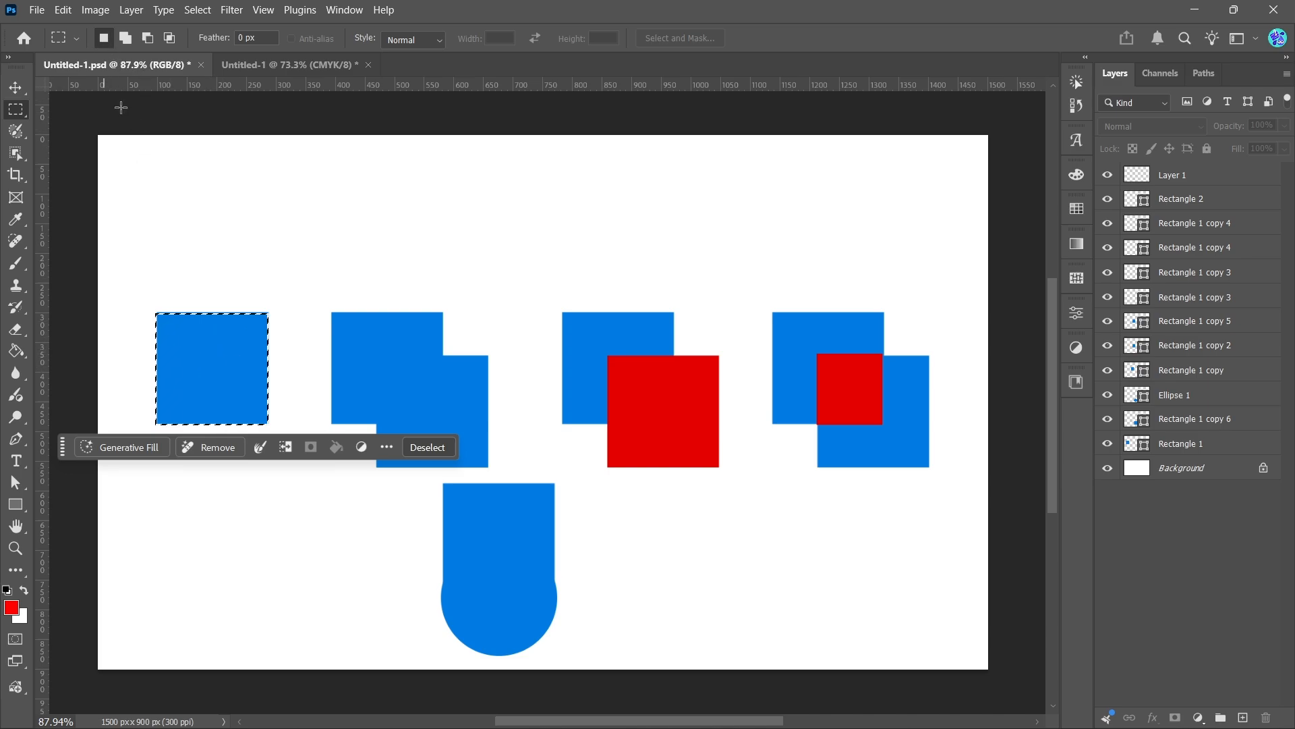
{"action": "left_click", "coordinate": [429, 448]}
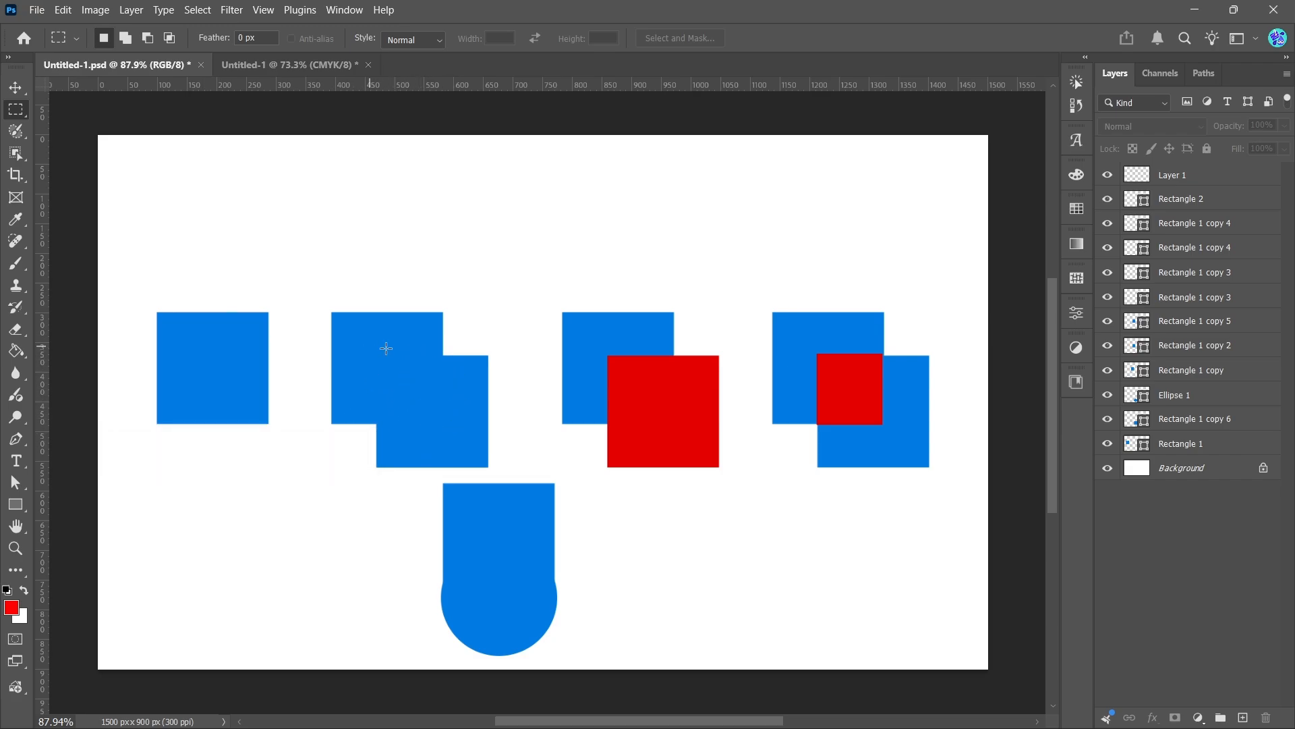
In Add to Selection mode, combine rectangles over the second pair of squares and two overlapping rectangles above, then deselect
{"action": "left_click", "coordinate": [125, 38]}
{"action": "left_click_drag", "start_coordinate": [331, 314], "coordinate": [443, 423]}
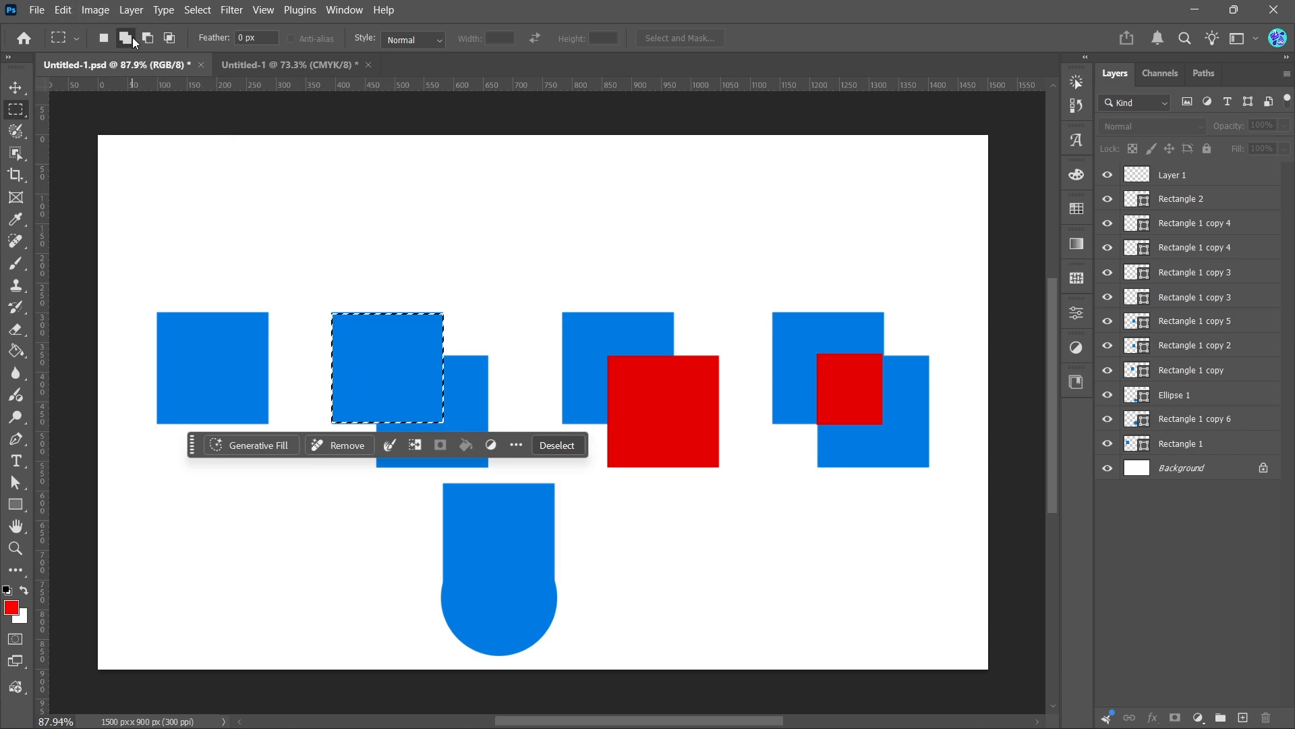
{"action": "left_click_drag", "start_coordinate": [489, 470], "coordinate": [377, 355]}
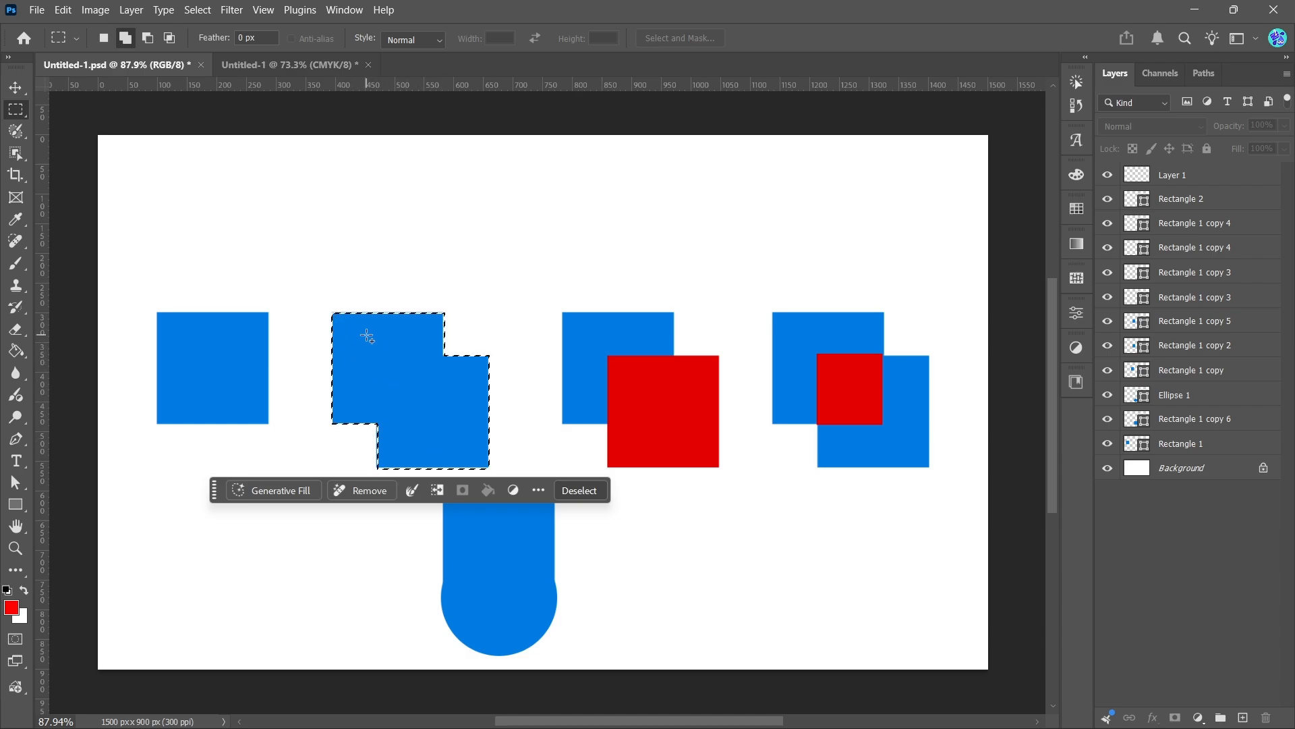
{"action": "left_click_drag", "start_coordinate": [179, 149], "coordinate": [312, 270]}
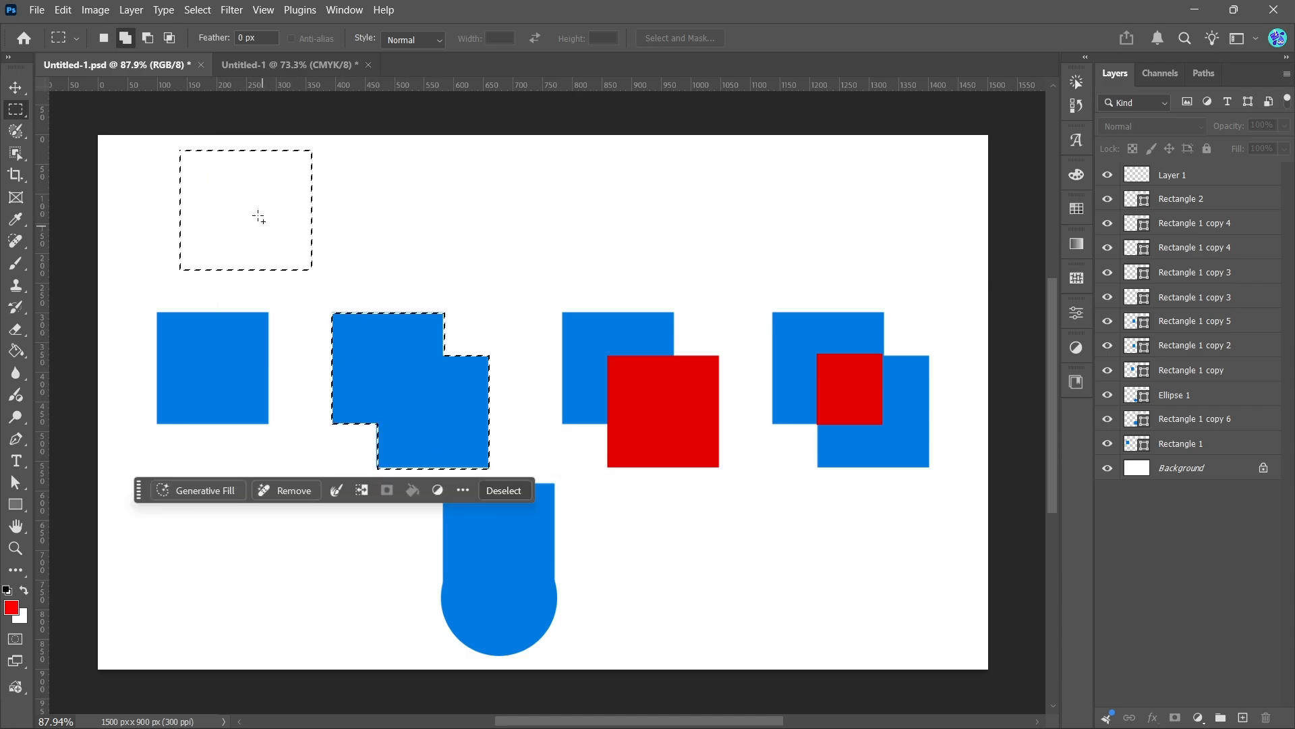
{"action": "left_click_drag", "start_coordinate": [220, 189], "coordinate": [384, 301]}
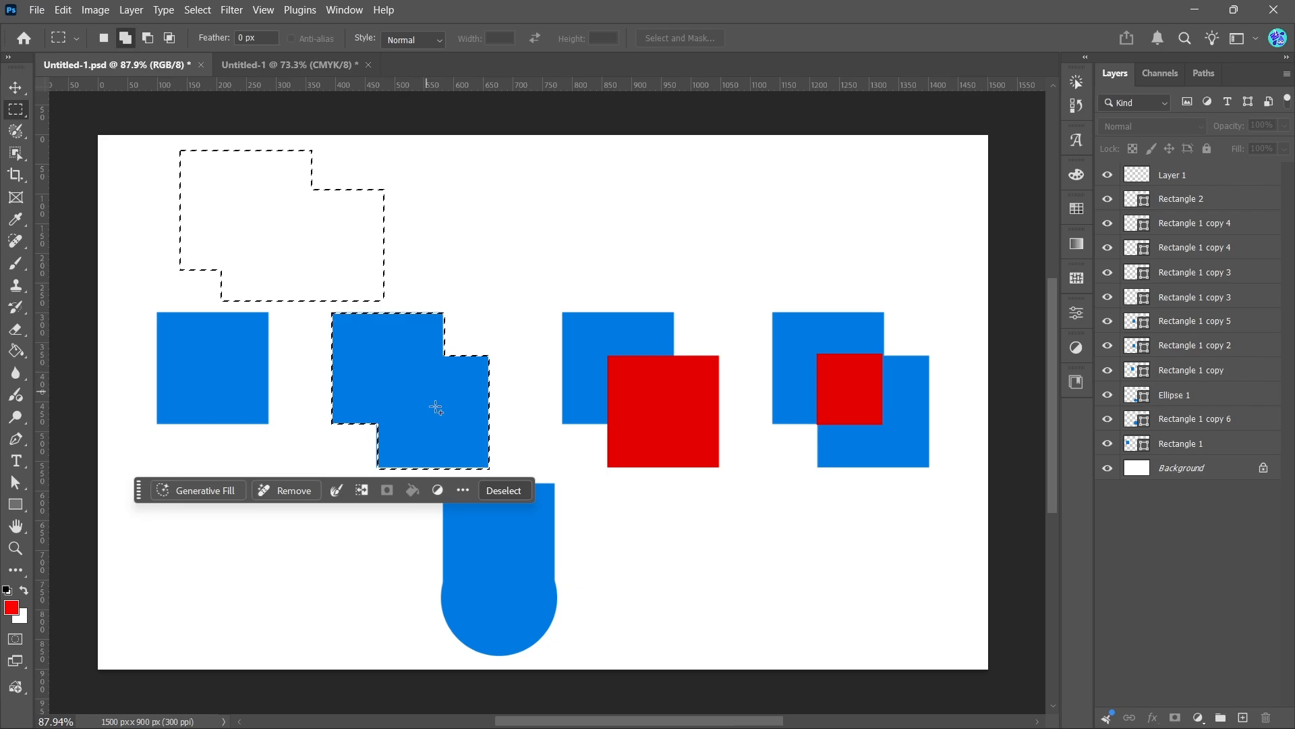
{"action": "left_click", "coordinate": [496, 491]}
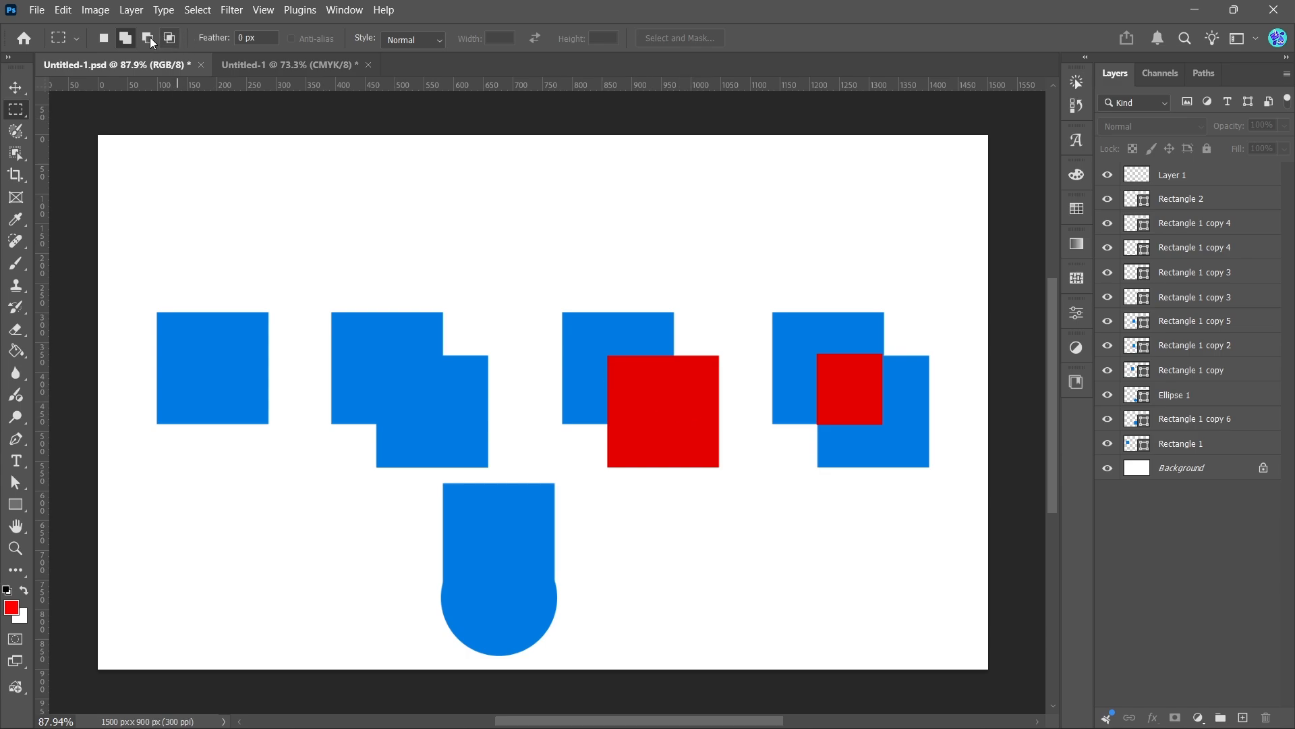
In Subtract from Selection mode, select the third group's blue square minus the red square's area, then deselect
{"action": "left_click_drag", "start_coordinate": [561, 312], "coordinate": [674, 422]}
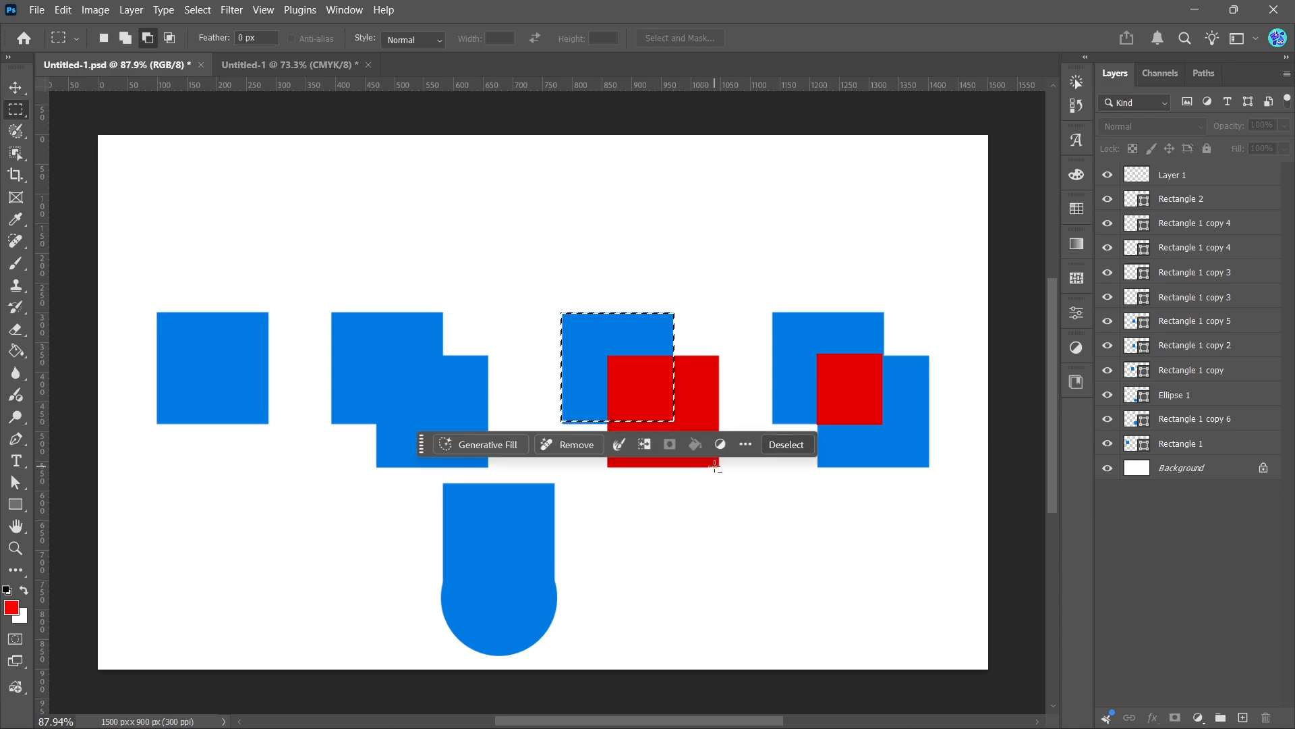
{"action": "left_click_drag", "start_coordinate": [715, 466], "coordinate": [607, 354]}
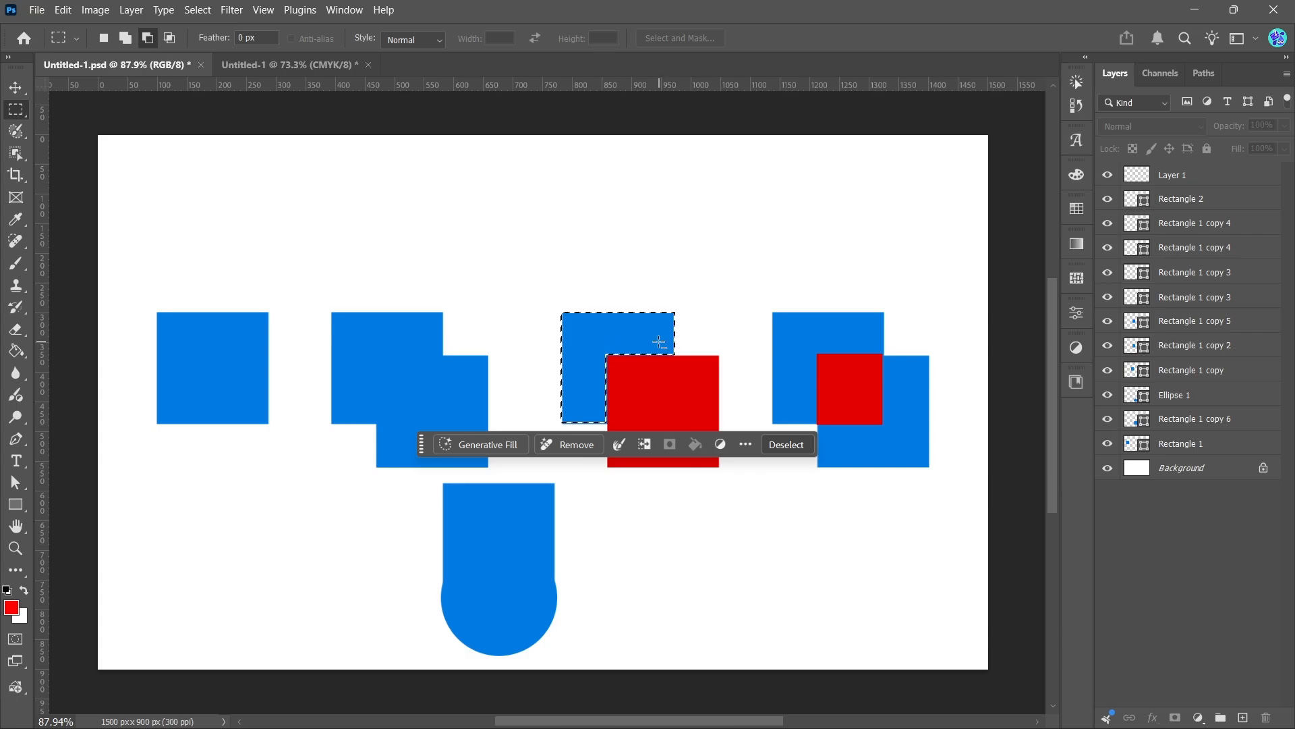
{"action": "left_click", "coordinate": [786, 444]}
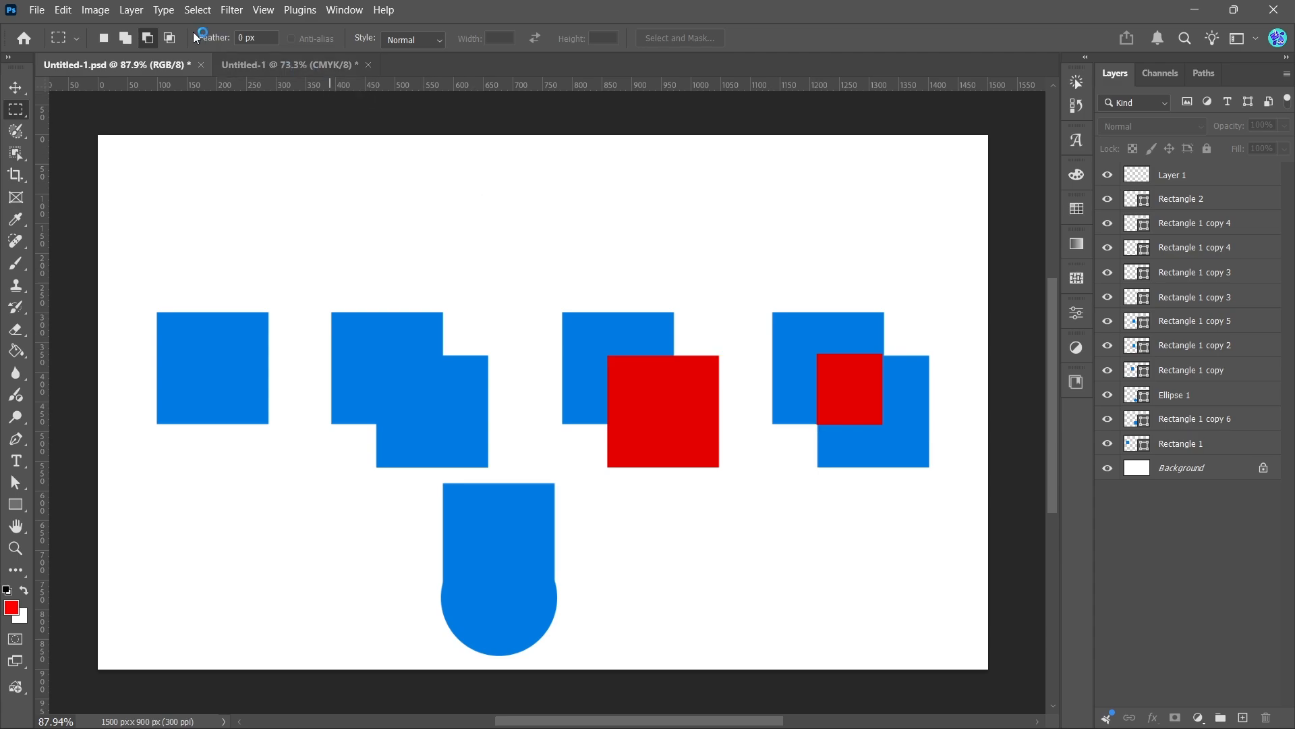
In Intersect with Selection mode, intersect rectangles over the fourth group's two squares to isolate their overlap, then deselect
{"action": "left_click", "coordinate": [169, 38]}
{"action": "left_click_drag", "start_coordinate": [773, 312], "coordinate": [884, 428]}
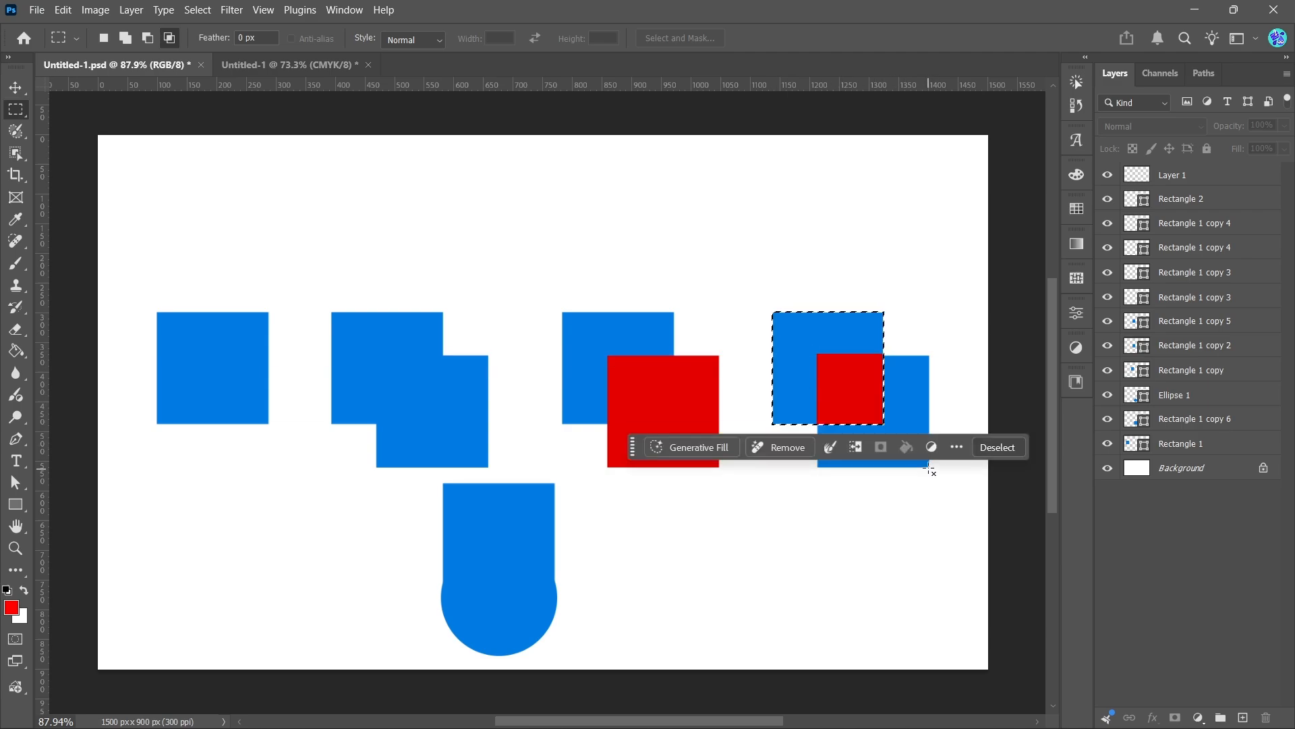
{"action": "left_click_drag", "start_coordinate": [927, 466], "coordinate": [816, 358]}
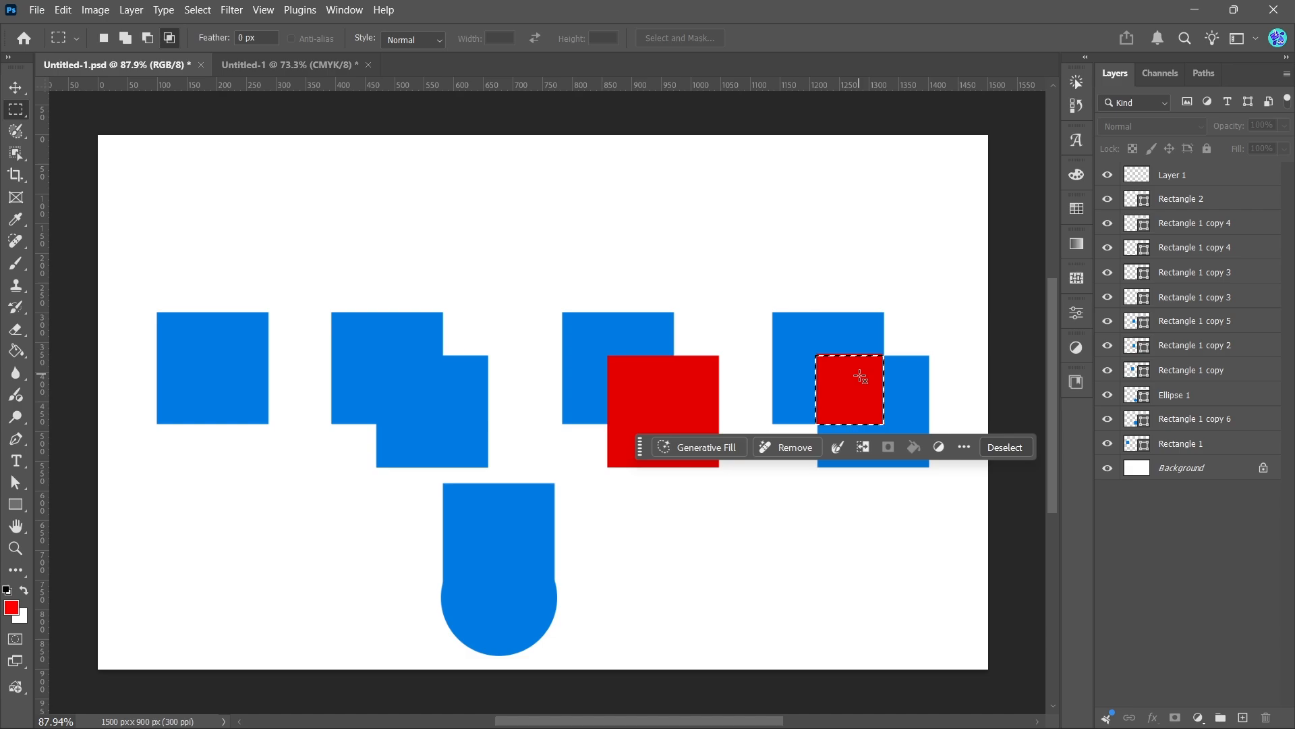
{"action": "left_click", "coordinate": [1009, 449]}
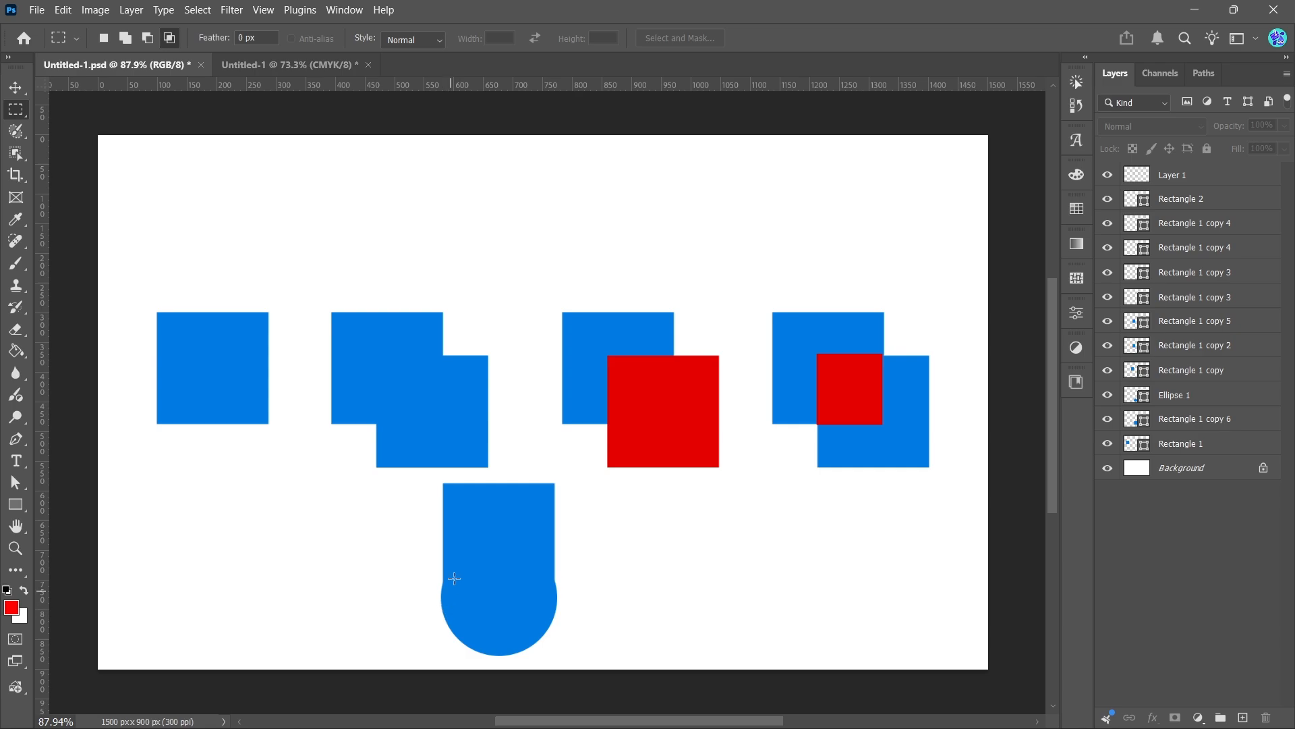
Trace the bottom arch shape by adding a rectangle and several elliptical selections together, then deselect
{"action": "left_click", "coordinate": [126, 39]}
{"action": "left_click_drag", "start_coordinate": [442, 483], "coordinate": [555, 576]}
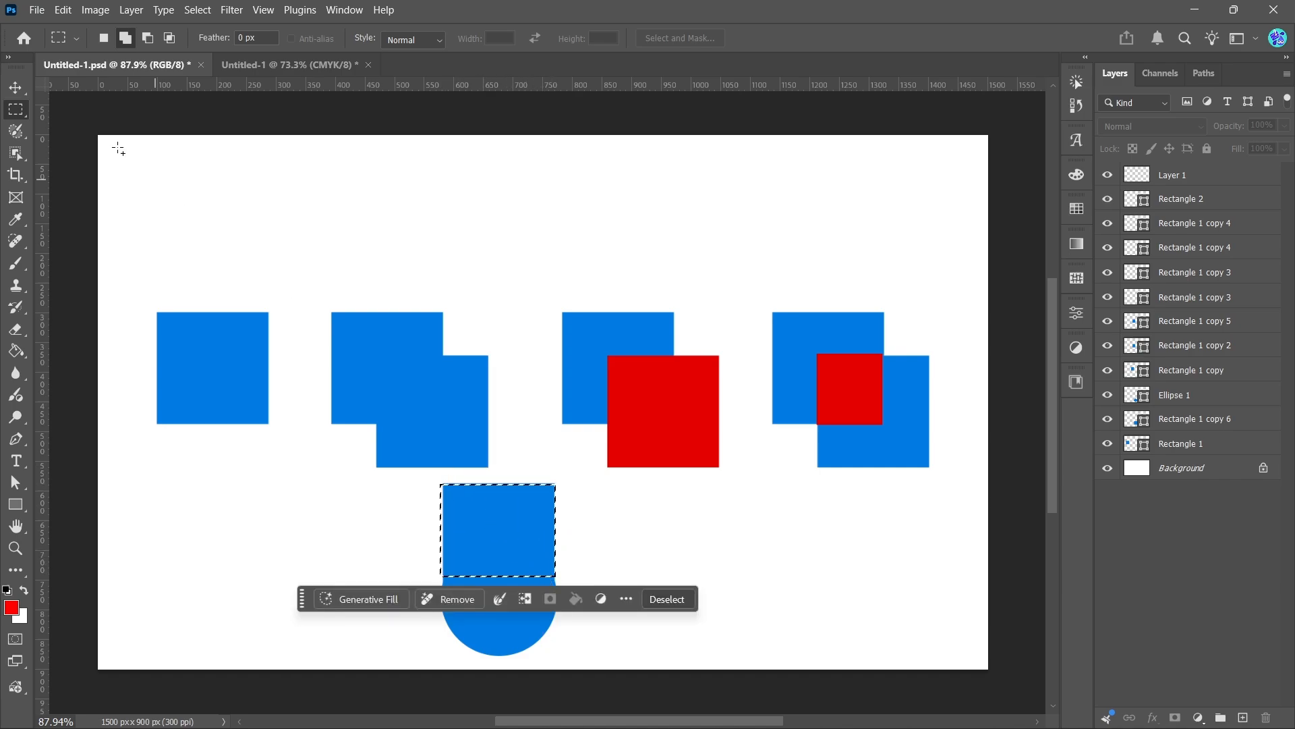
{"action": "right_click", "coordinate": [26, 116]}
{"action": "left_click", "coordinate": [70, 128]}
{"action": "left_click", "coordinate": [125, 38]}
{"action": "left_click_drag", "start_coordinate": [440, 578], "coordinate": [554, 654]}
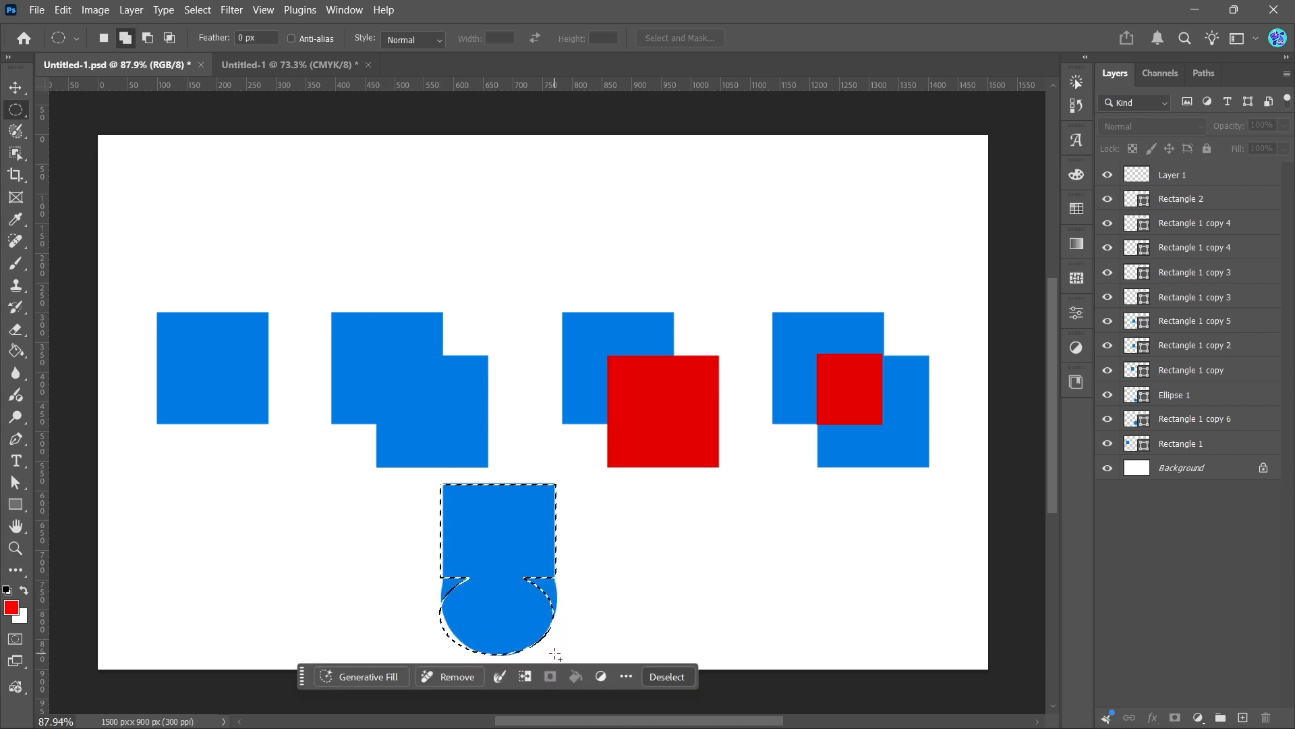
{"action": "left_click_drag", "start_coordinate": [446, 564], "coordinate": [541, 608]}
{"action": "left_click_drag", "start_coordinate": [523, 561], "coordinate": [554, 618]}
{"action": "left_click", "coordinate": [15, 88]}
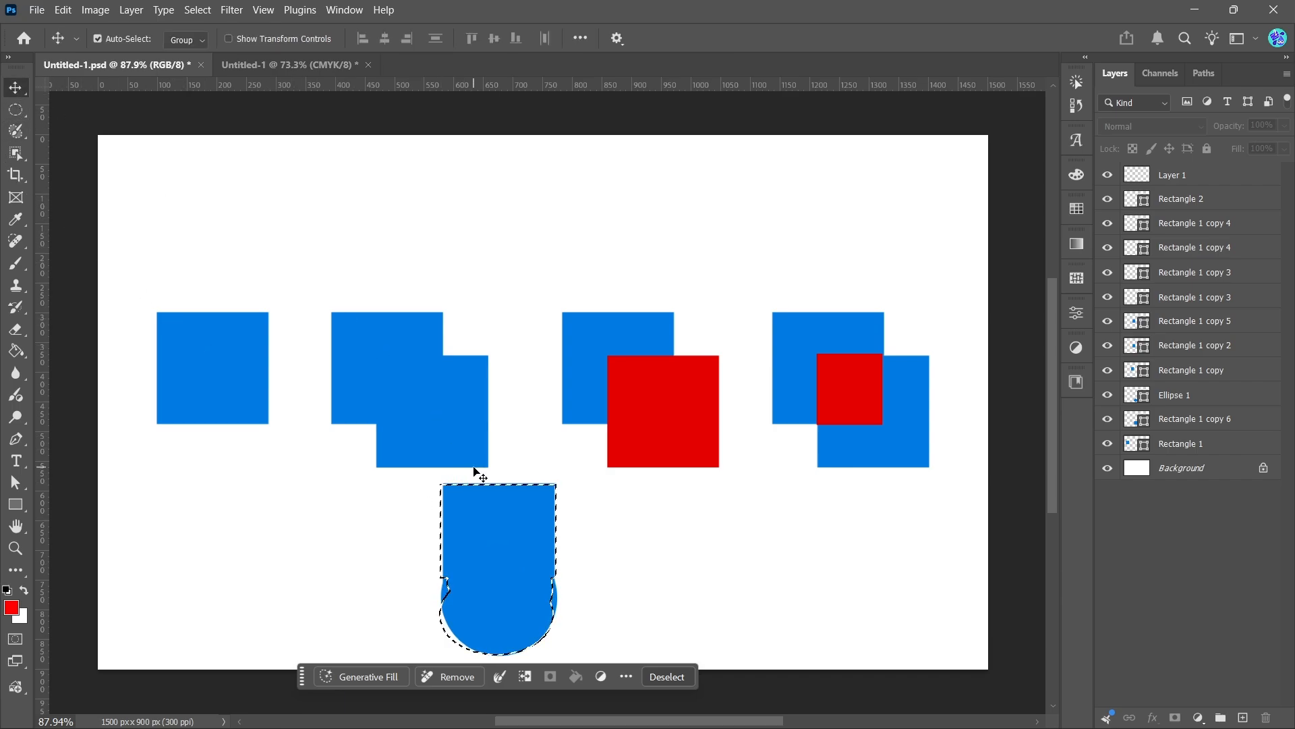
{"action": "left_click", "coordinate": [662, 677]}
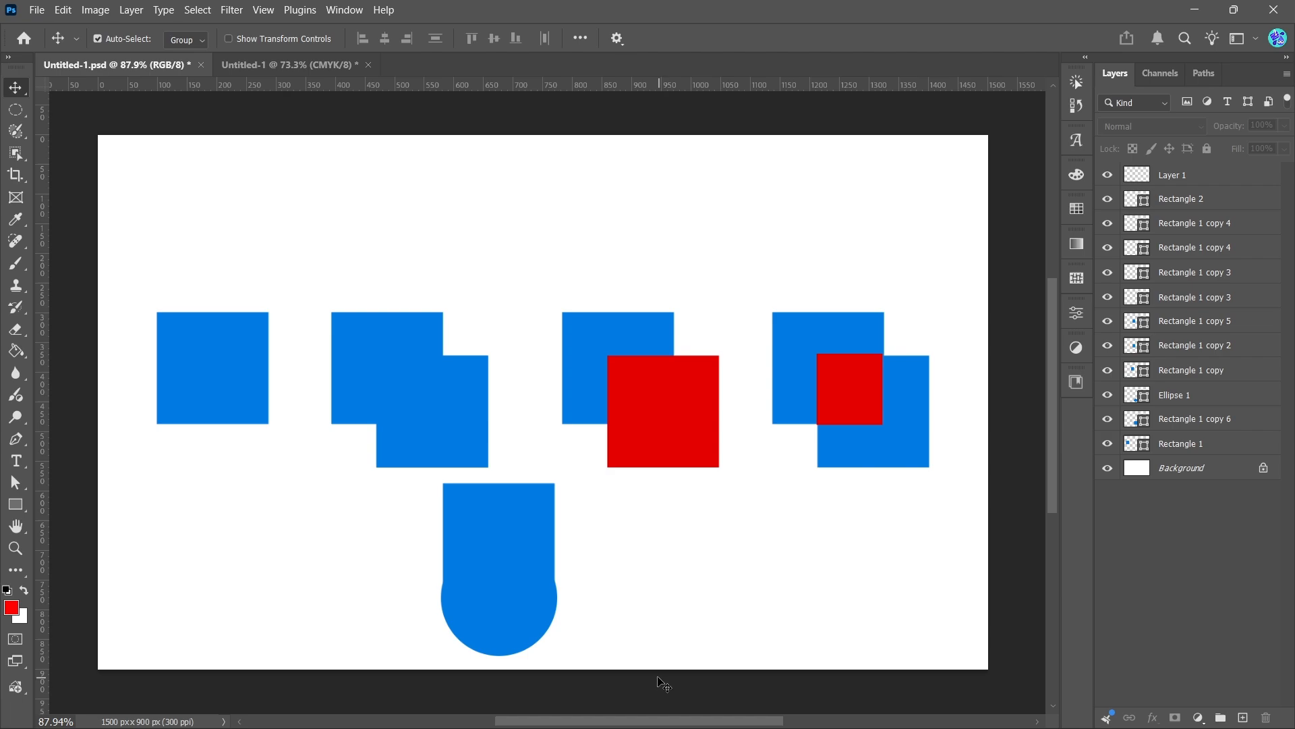
Return to the blank Untitled-1 canvas, draw a large rectangular selection with the Rectangular Marquee Tool, then deselect
{"action": "left_click", "coordinate": [255, 70]}
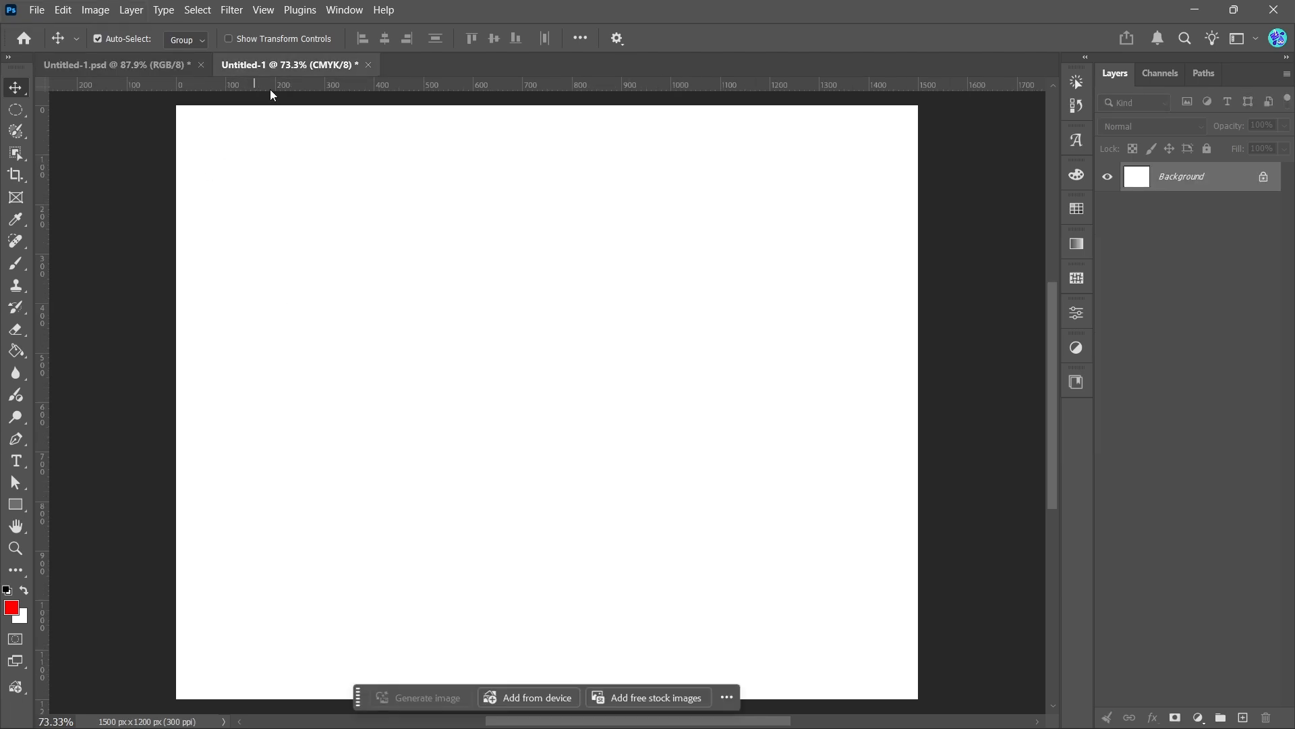
{"action": "left_click", "coordinate": [27, 116]}
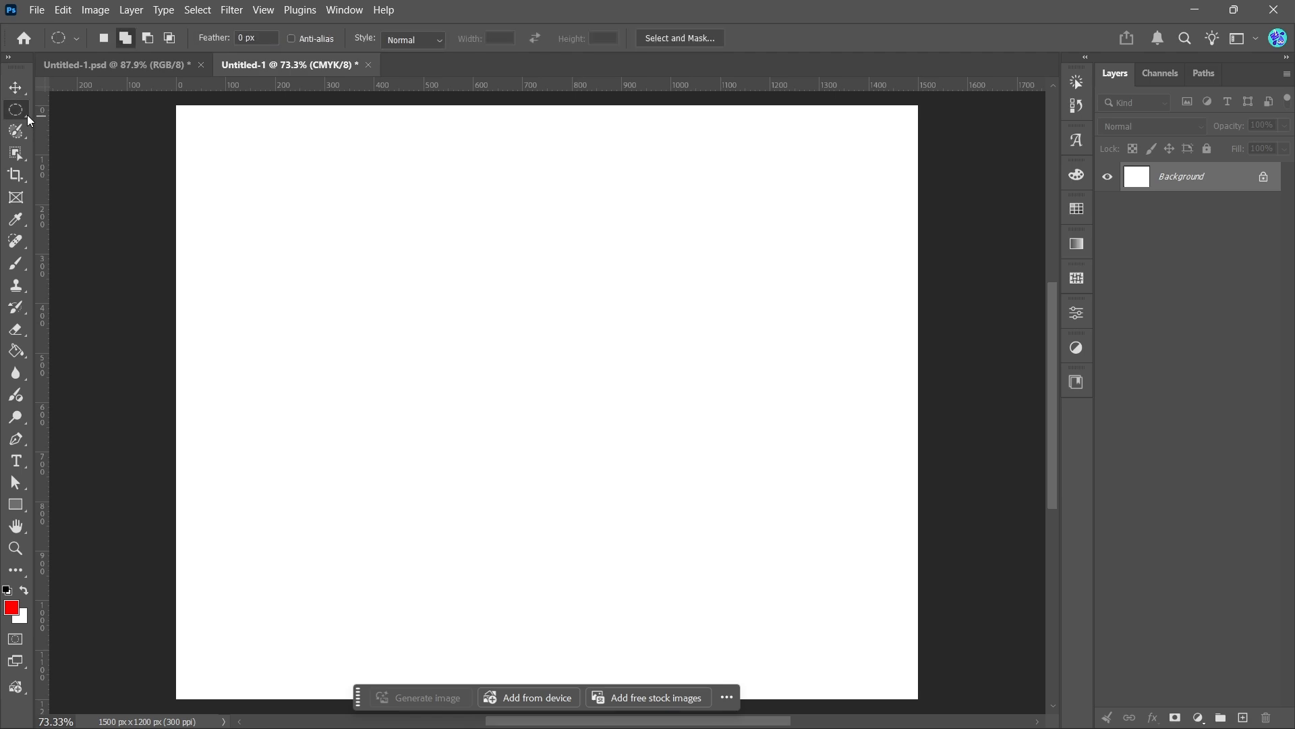
{"action": "right_click", "coordinate": [27, 115]}
{"action": "left_click", "coordinate": [76, 107]}
{"action": "left_click_drag", "start_coordinate": [225, 225], "coordinate": [762, 530]}
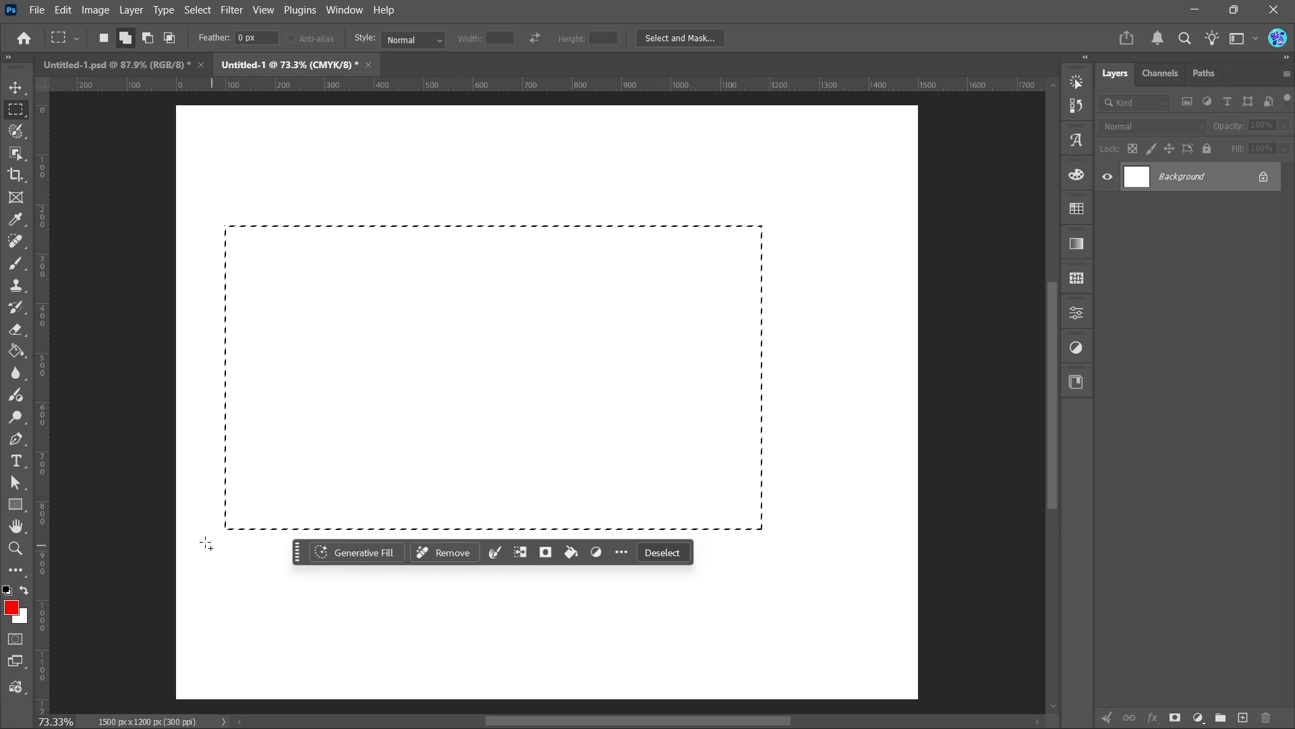
{"action": "left_click", "coordinate": [684, 559]}
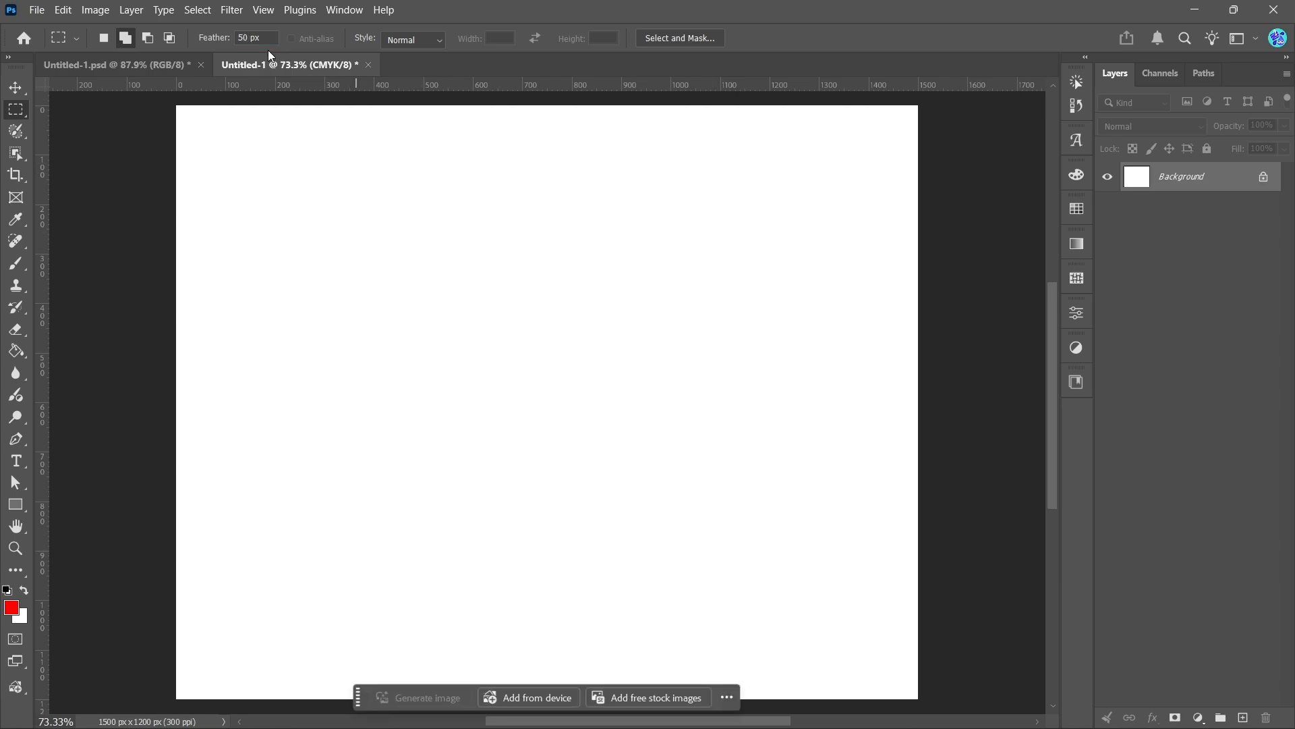
Draw a large rectangular selection with a 50 px feather, then deselect it
{"action": "left_click_drag", "start_coordinate": [225, 240], "coordinate": [839, 555]}
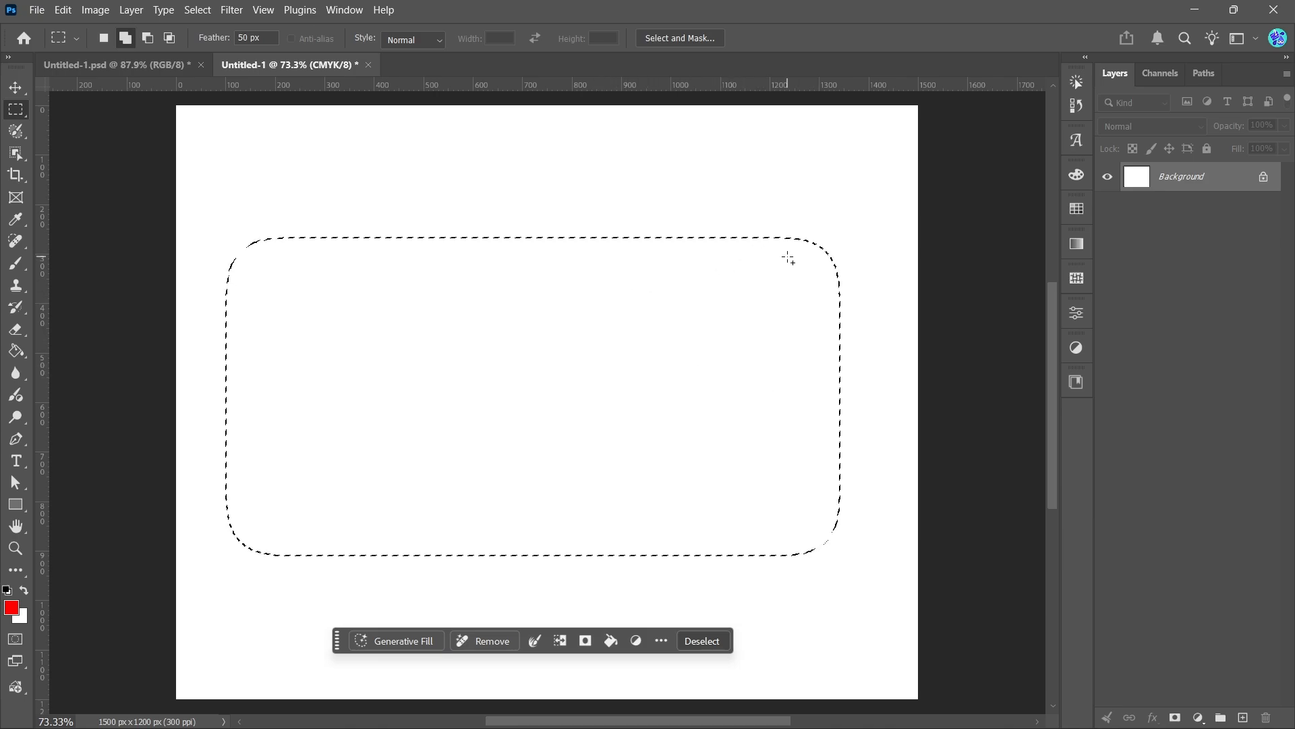
{"action": "key", "text": "v"}
{"action": "left_click", "coordinate": [697, 647]}
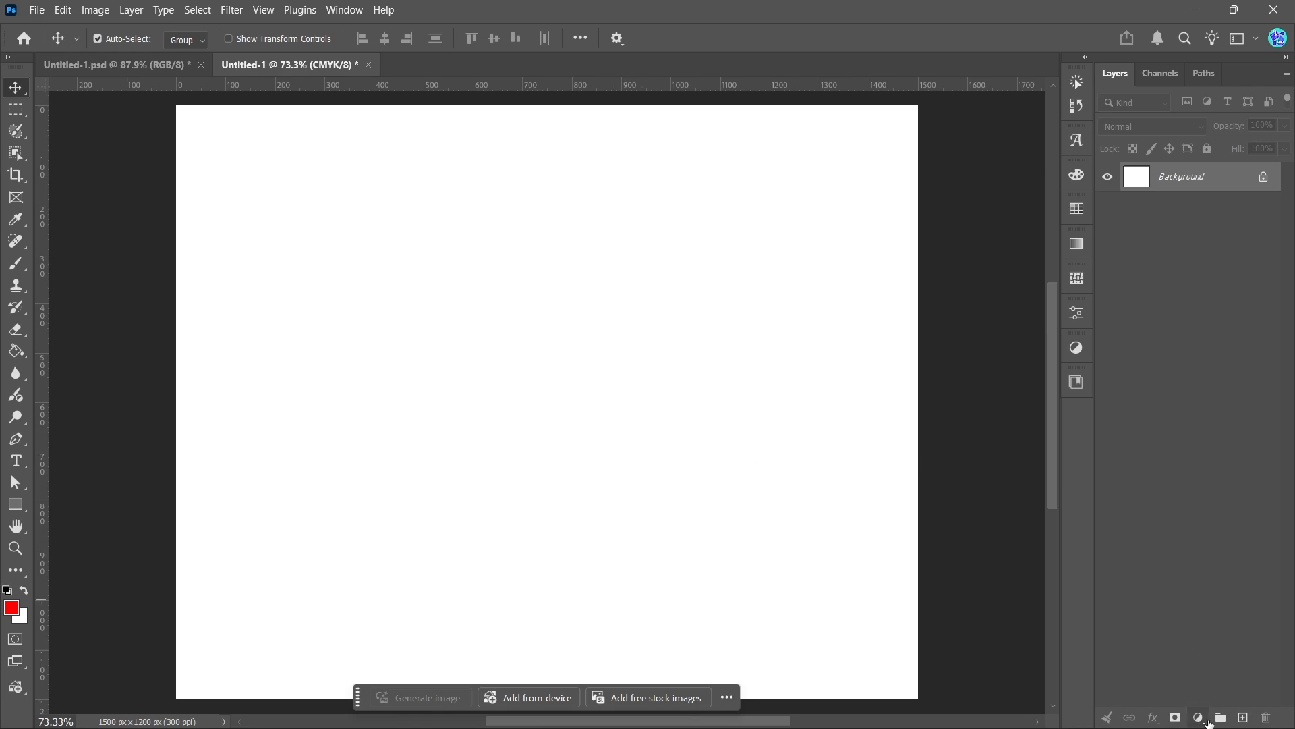
Add a new empty layer
{"action": "left_click", "coordinate": [1242, 717]}
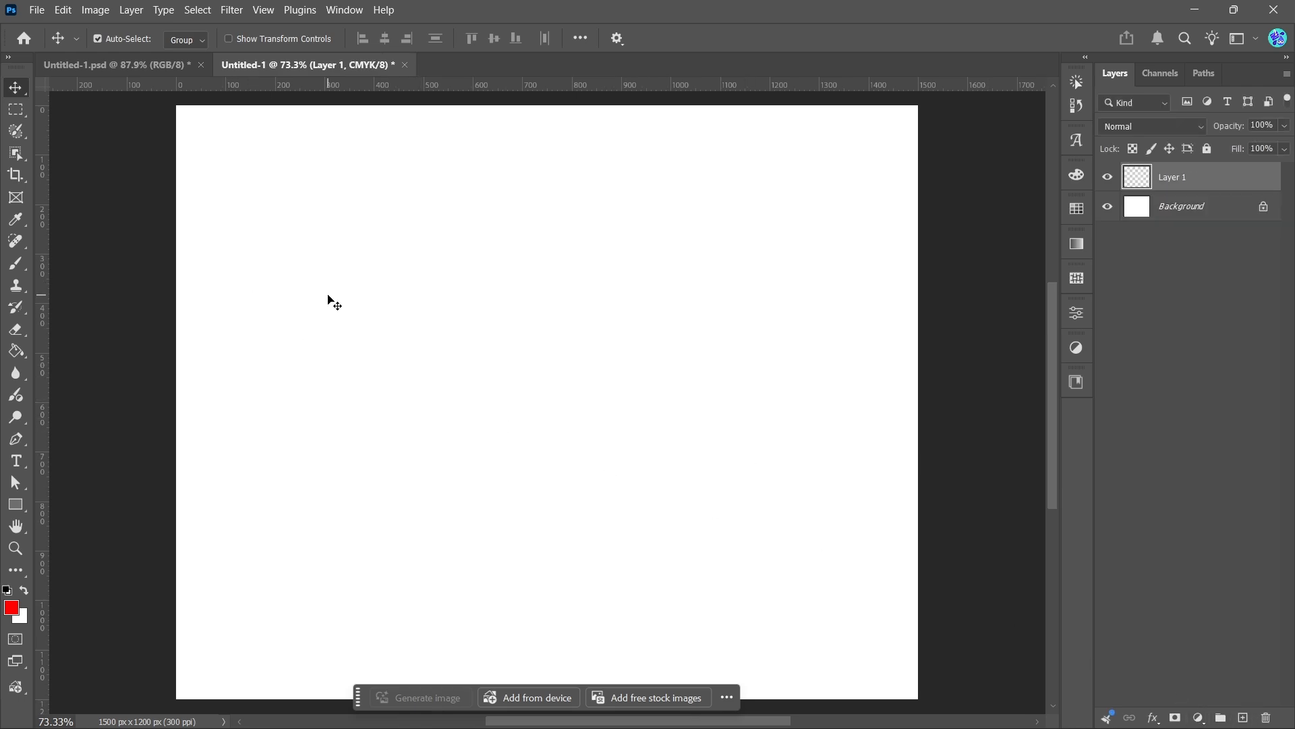
Draw a large rectangular selection with the 50 px feather on Layer 1 and fill it with the red foreground colour
{"action": "key", "text": "m"}
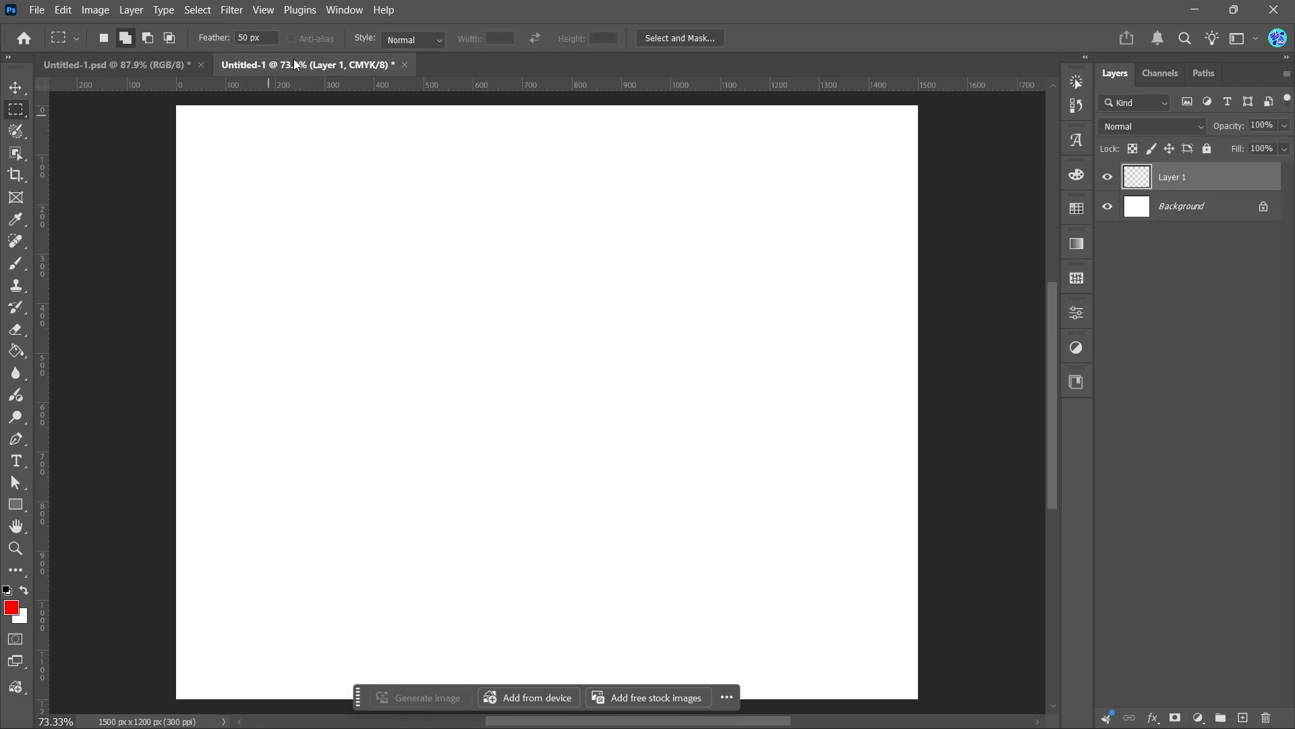
{"action": "left_click_drag", "start_coordinate": [223, 237], "coordinate": [788, 544]}
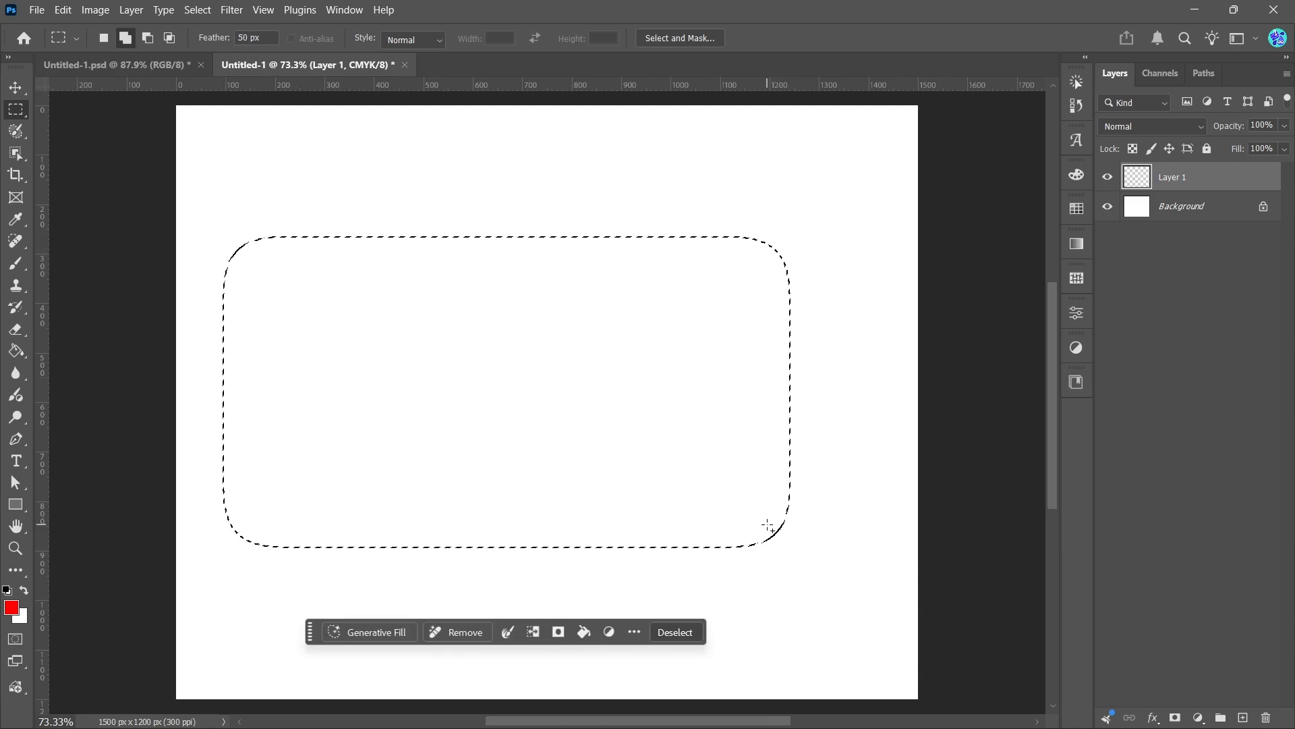
{"action": "key", "text": "alt"}
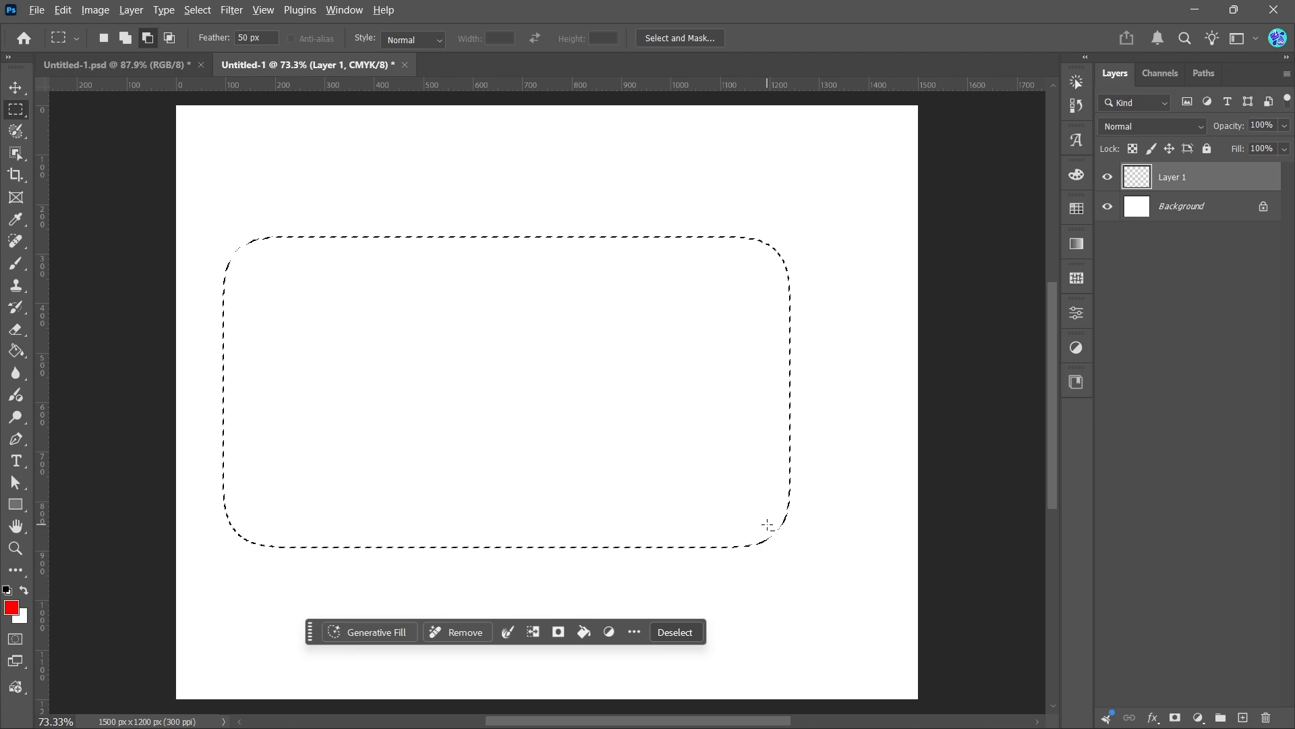
{"action": "key", "text": "alt+BackSpace"}
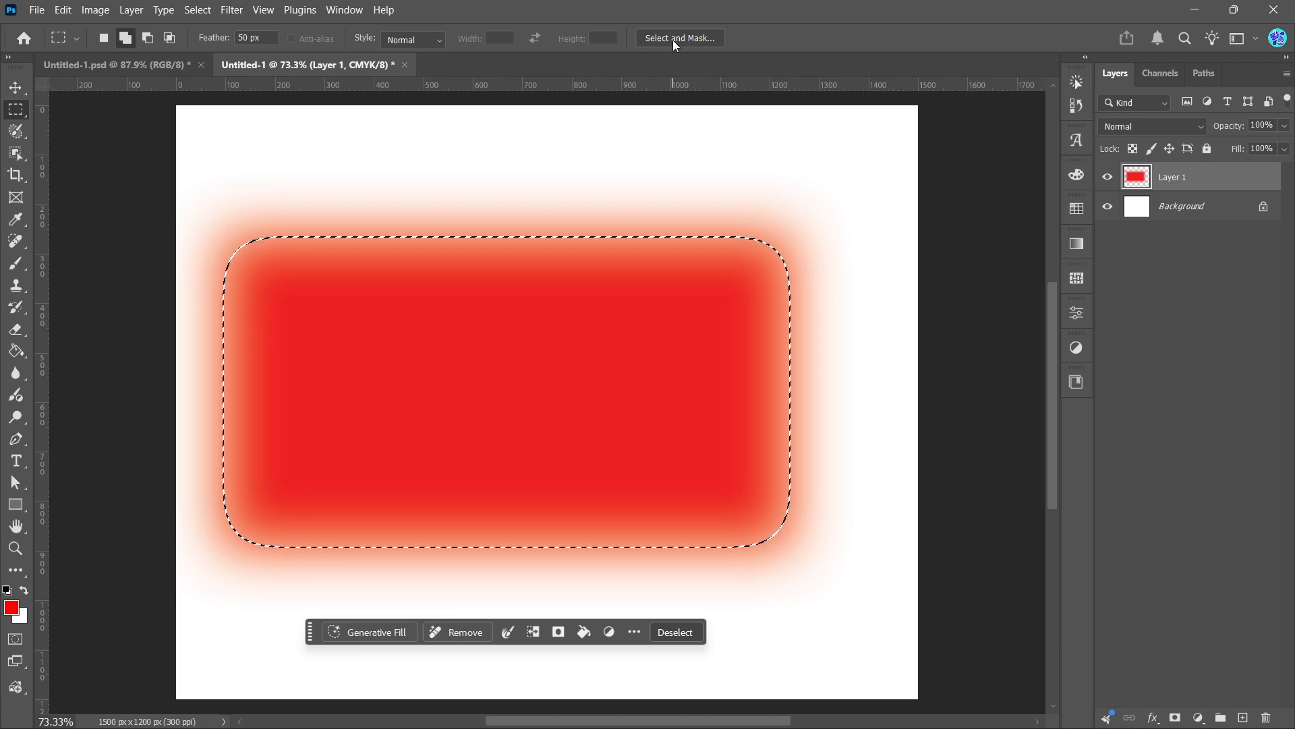
Delete the red fill inside the feathered selection on Layer 1
{"action": "left_click", "coordinate": [418, 39]}
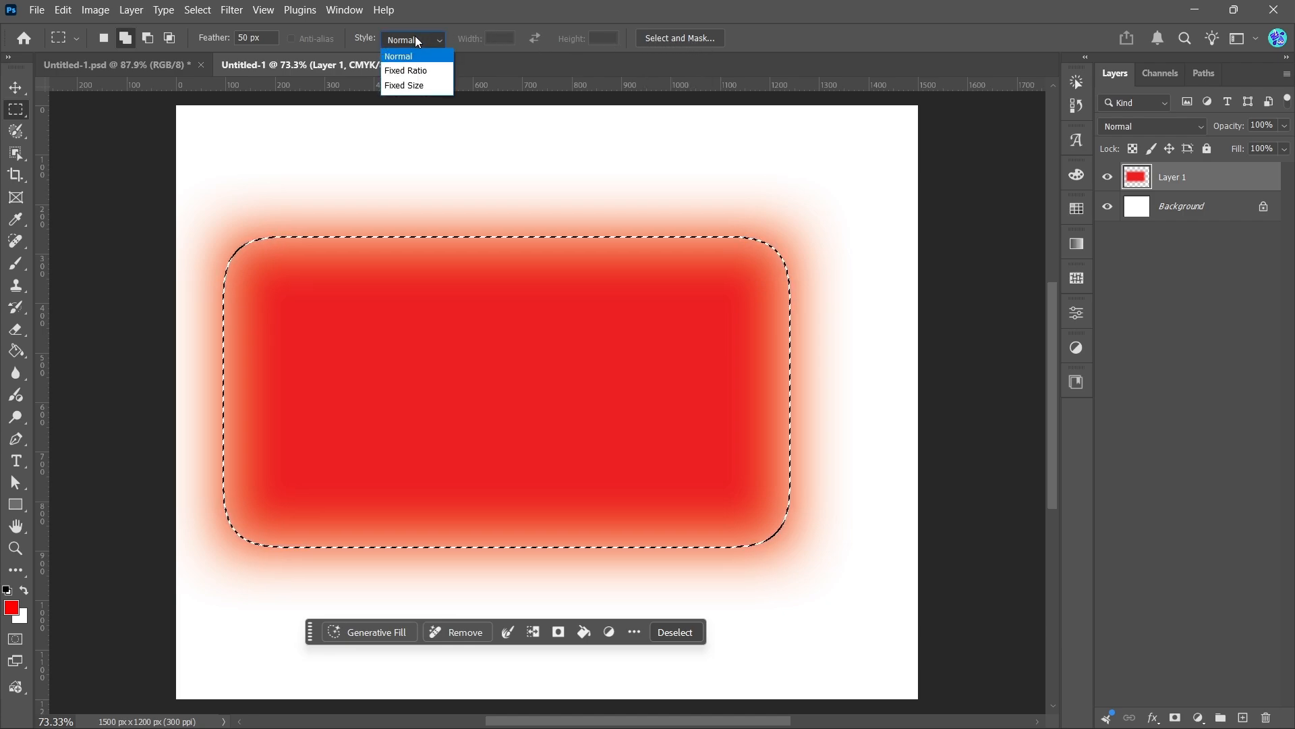
{"action": "left_click", "coordinate": [416, 39]}
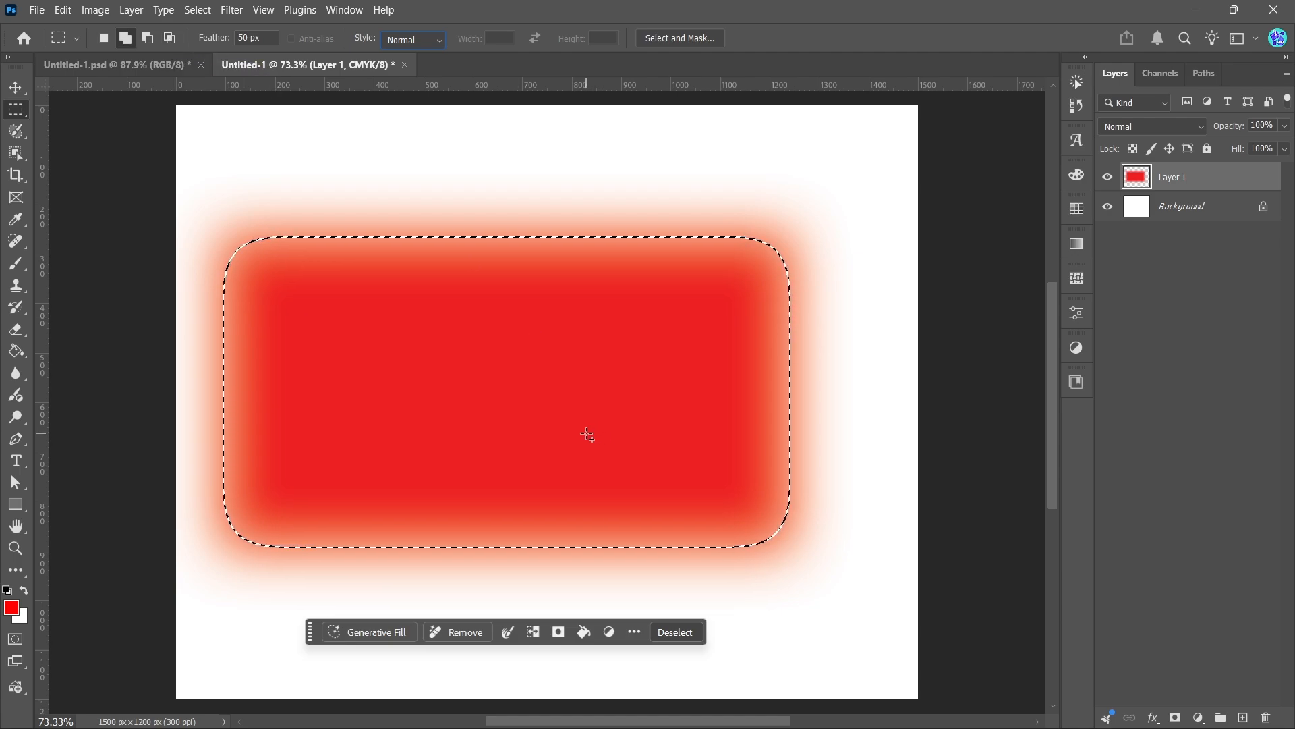
{"action": "left_click", "coordinate": [15, 89]}
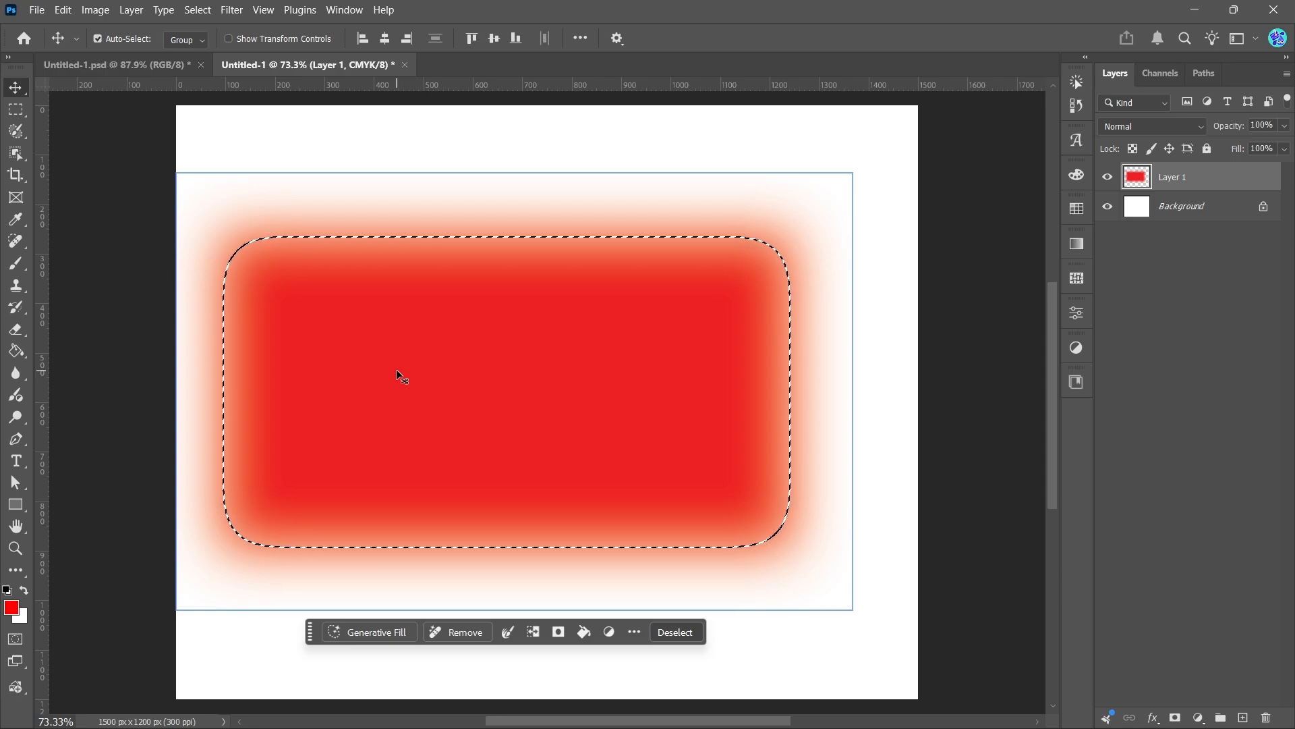
{"action": "key", "text": "Delete"}
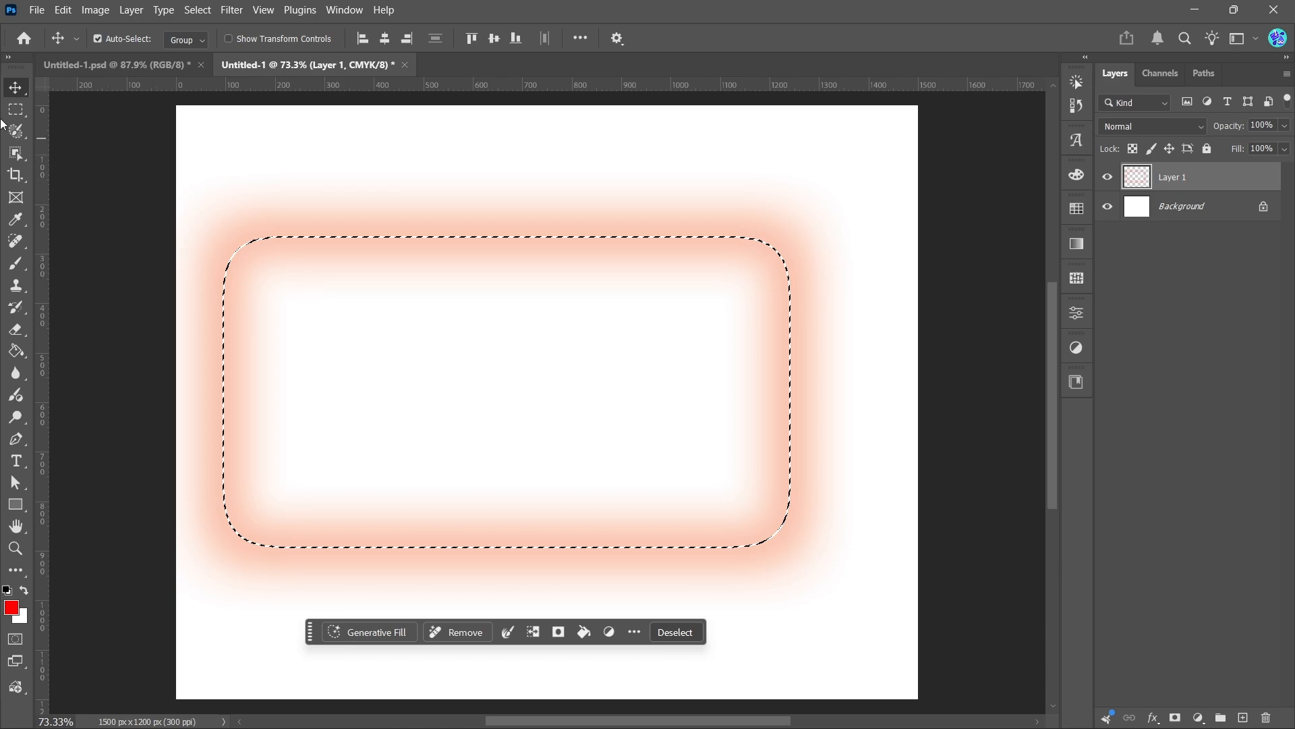
Deselect and delete Layer 1
{"action": "left_click", "coordinate": [675, 632]}
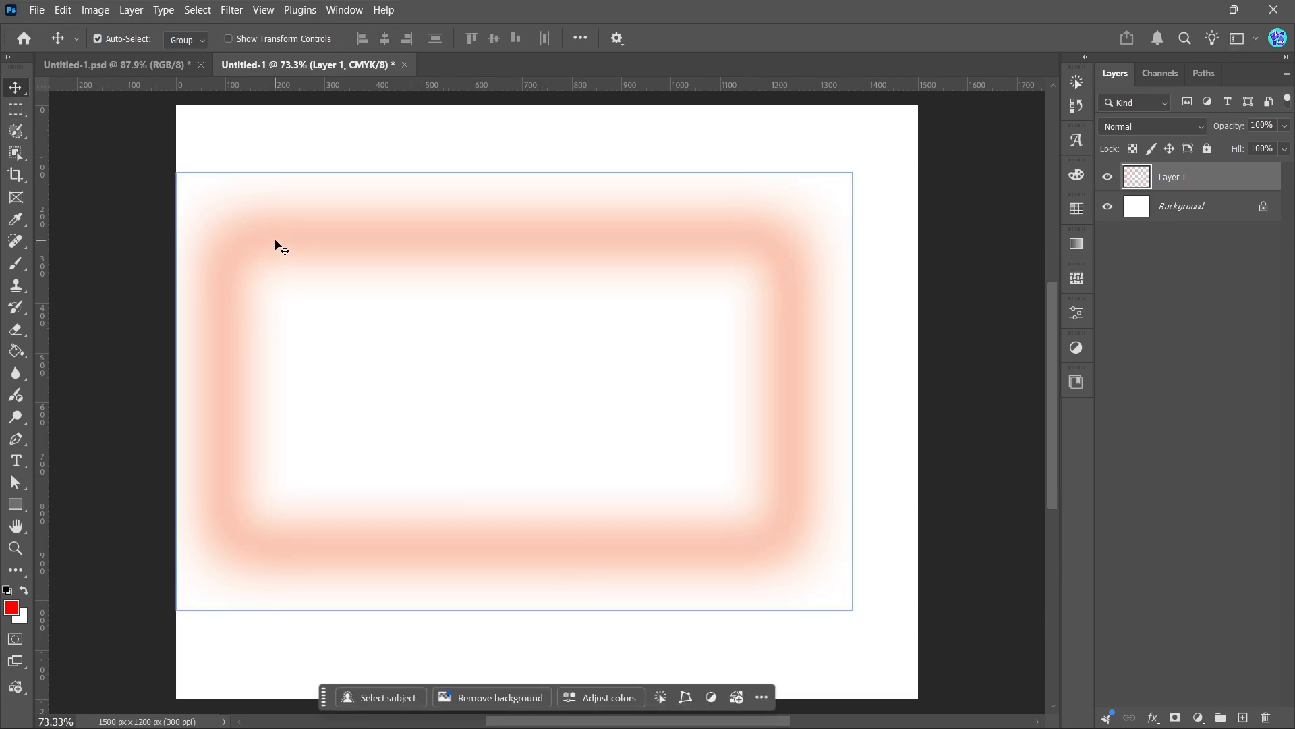
{"action": "key", "text": "Delete"}
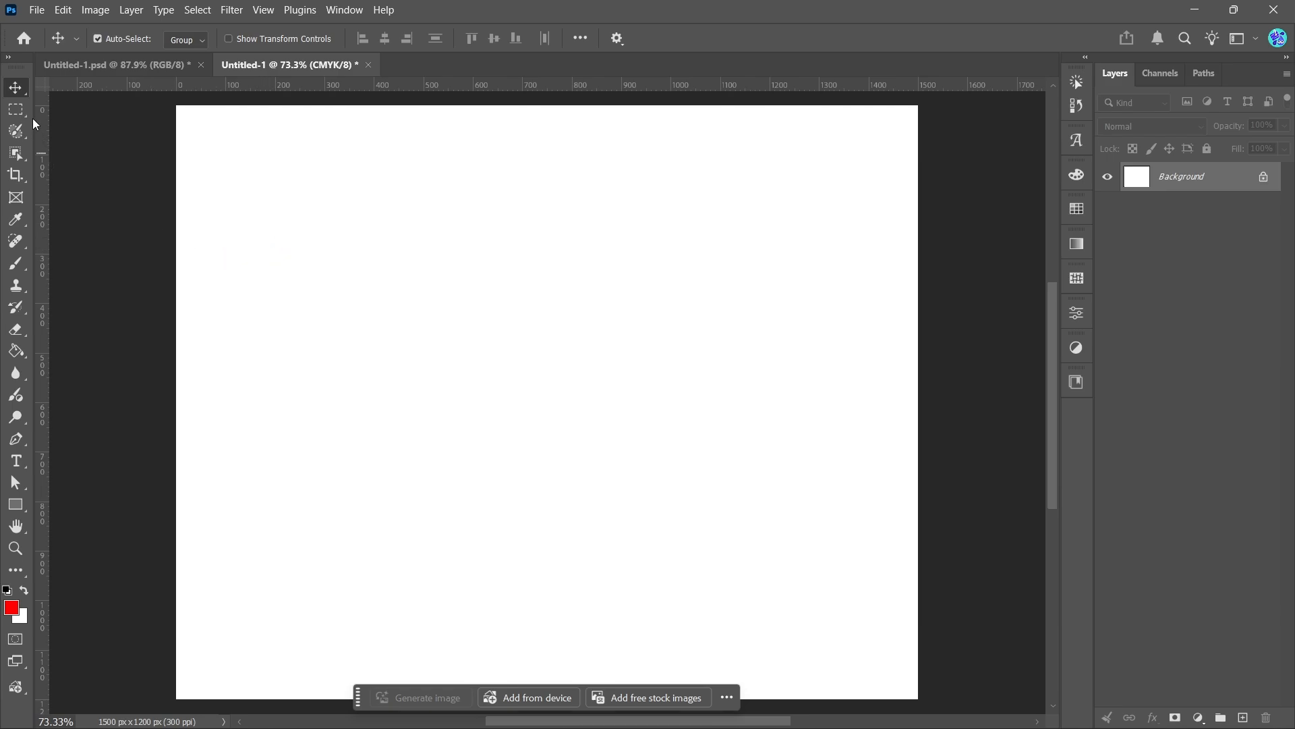
Switch to the Elliptical Marquee Tool, draw a large circular selection with no feather, then deselect it
{"action": "left_click", "coordinate": [24, 115]}
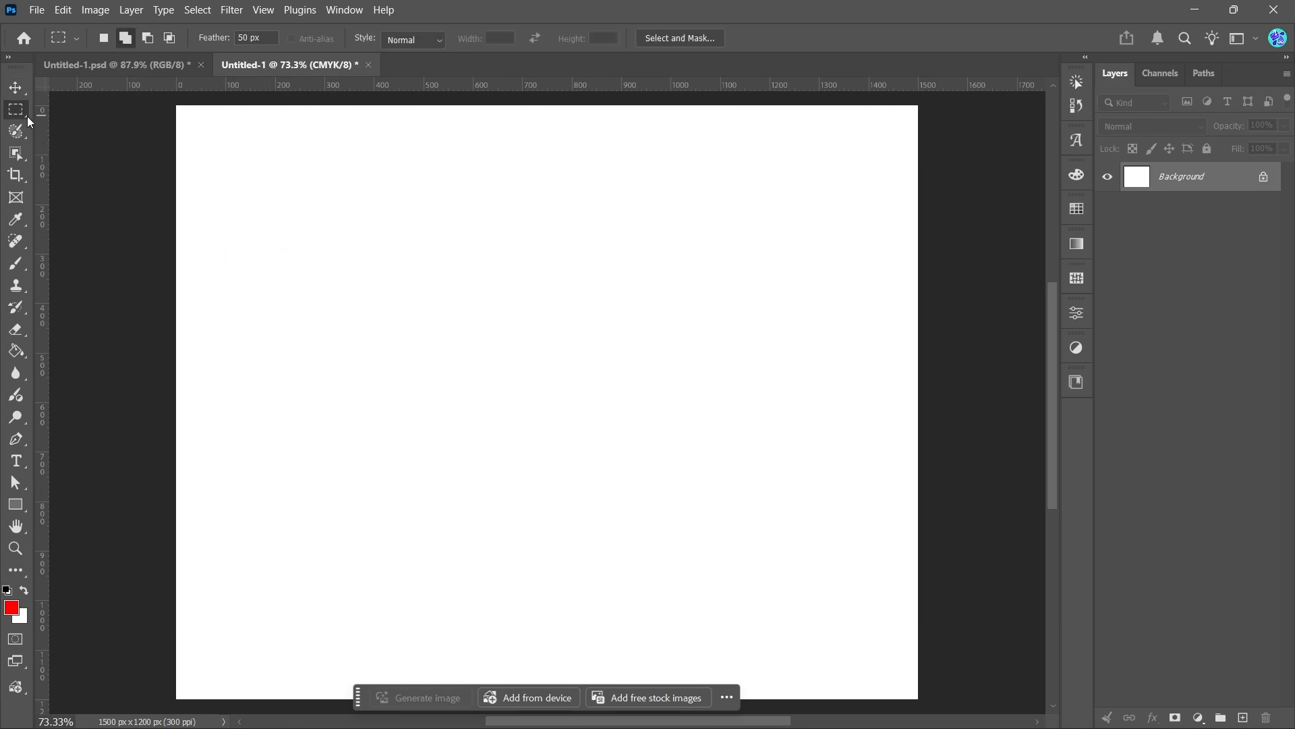
{"action": "right_click", "coordinate": [24, 116]}
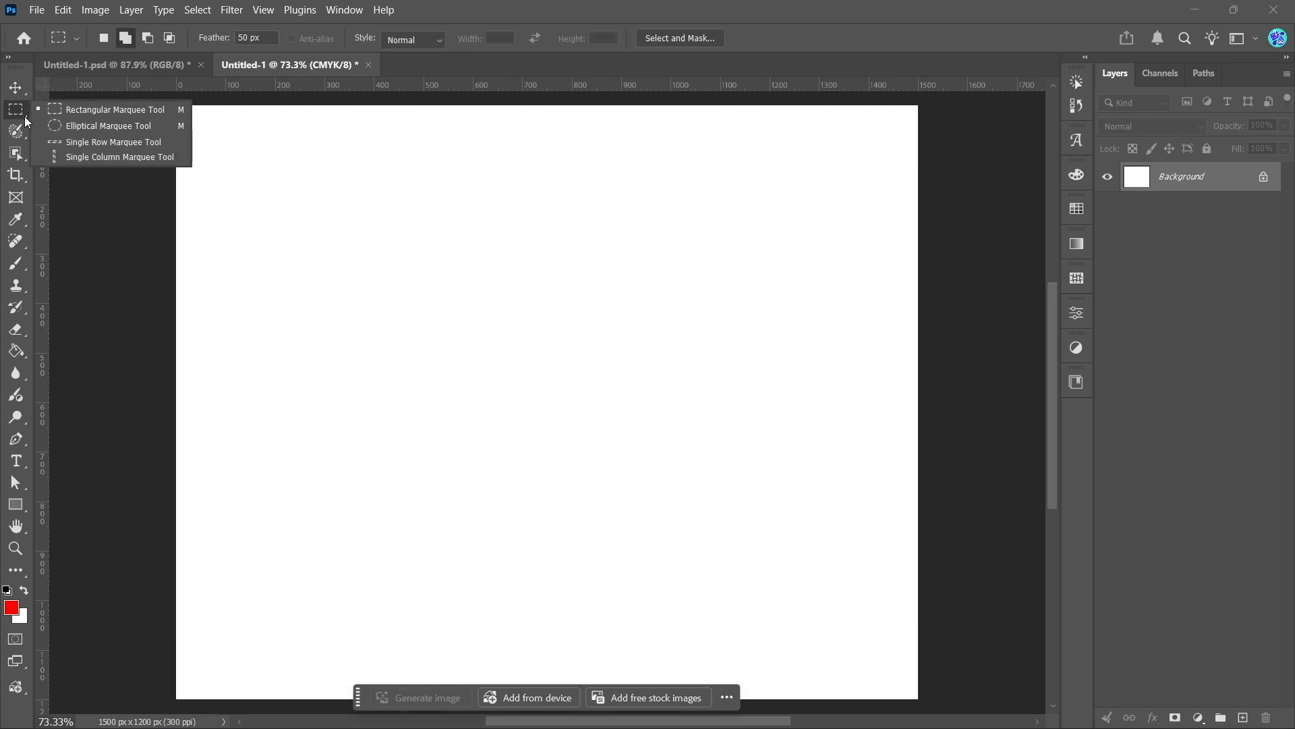
{"action": "left_click", "coordinate": [67, 124]}
{"action": "left_click_drag", "start_coordinate": [327, 196], "coordinate": [766, 603]}
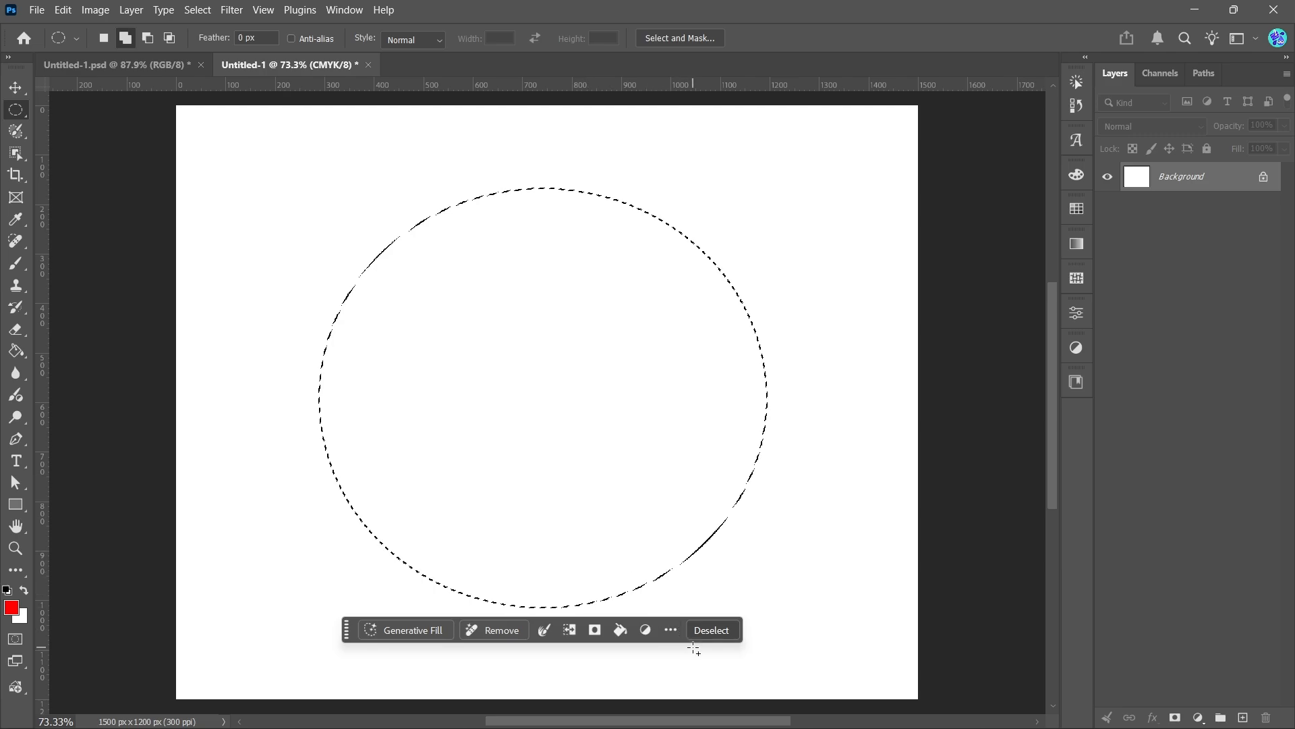
{"action": "left_click", "coordinate": [708, 628]}
{"action": "left_click", "coordinate": [15, 88]}
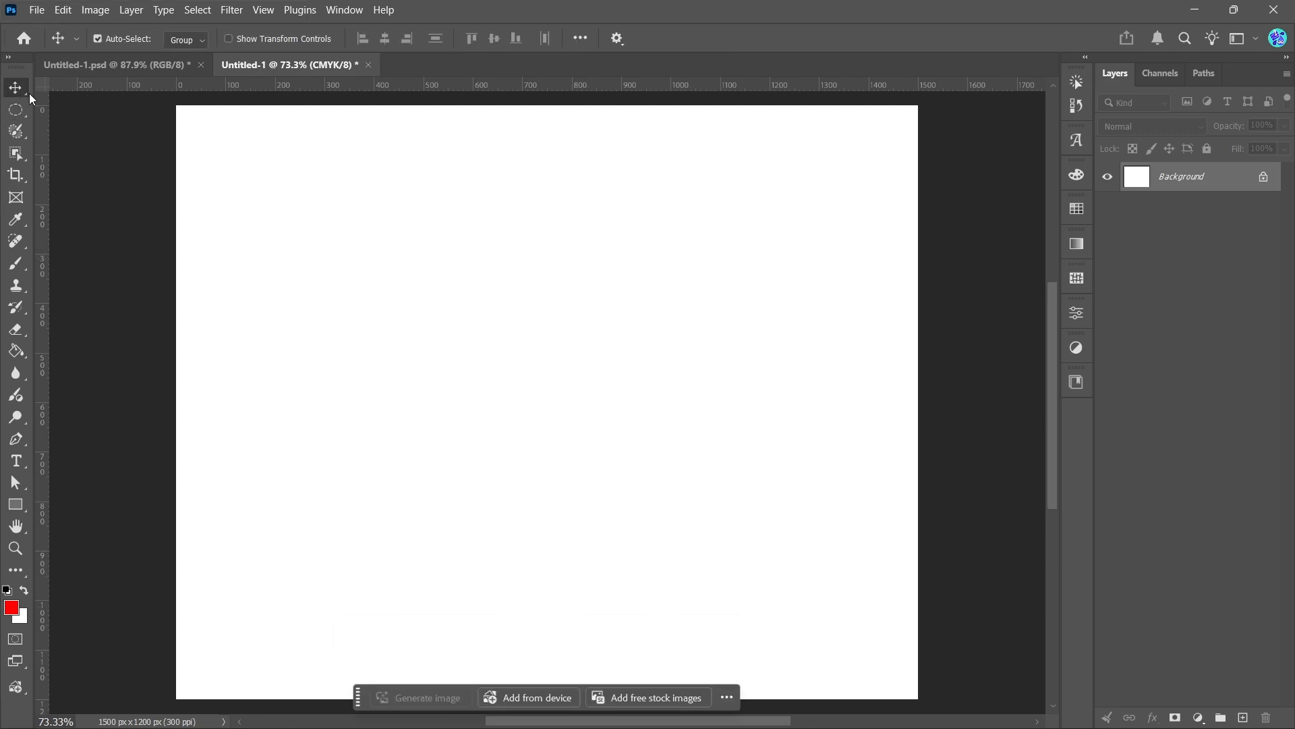